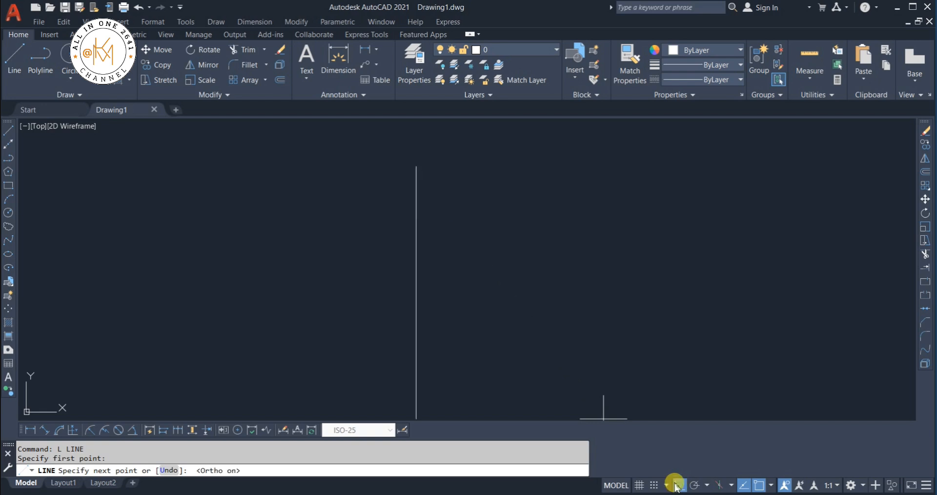
- Finish the vertical line and draw a horizontal line crossing it near its middle
{"action": "left_click", "coordinate": [425, 374]}
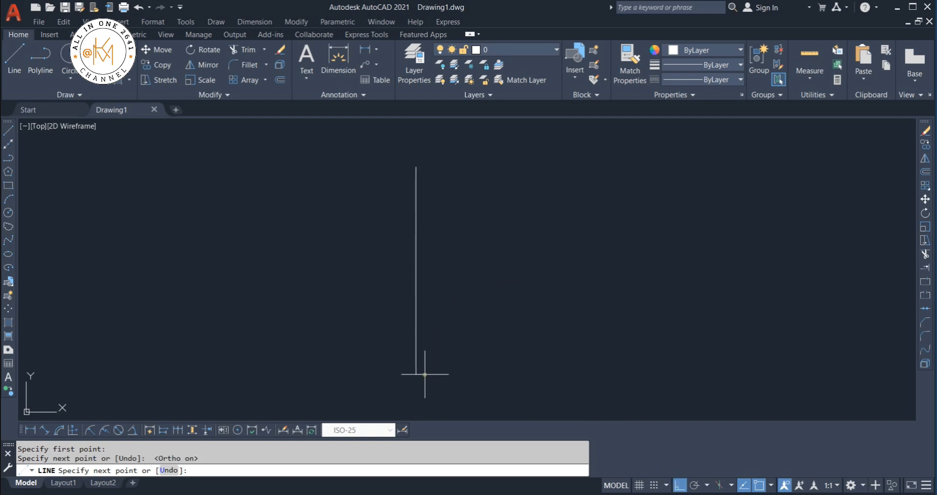
{"action": "key", "text": "Return"}
{"action": "key", "text": "Return"}
{"action": "left_click", "coordinate": [285, 264]}
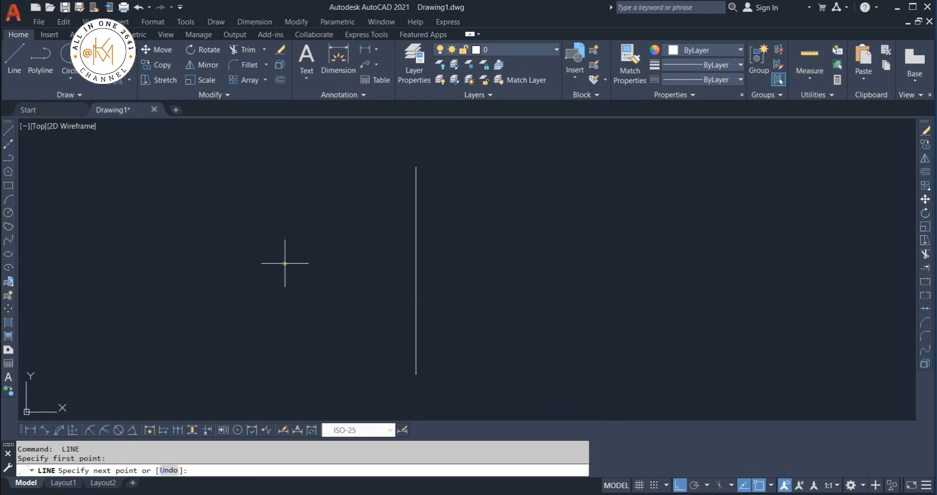
{"action": "key", "text": "Return"}
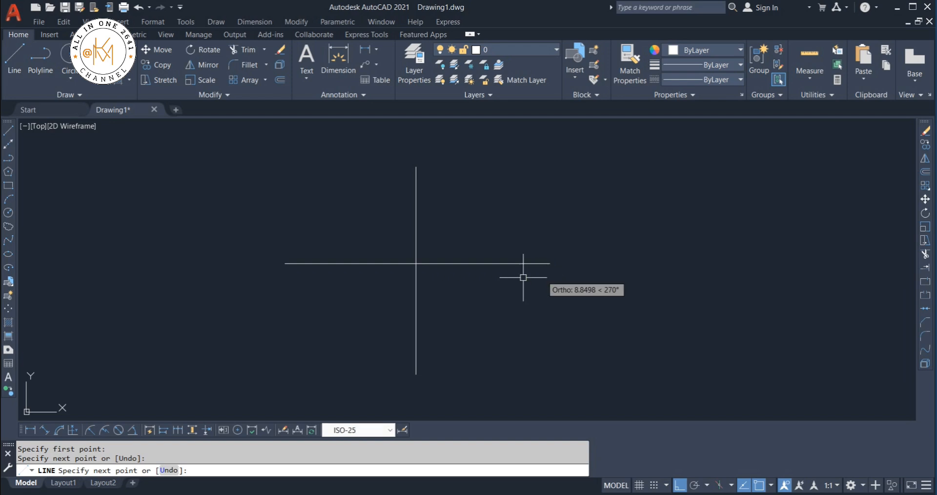
- Move the horizontal line by its midpoint so that it is centred on the vertical line
{"action": "left_click", "coordinate": [455, 285]}
{"action": "left_click", "coordinate": [442, 238]}
{"action": "left_click", "coordinate": [417, 263]}
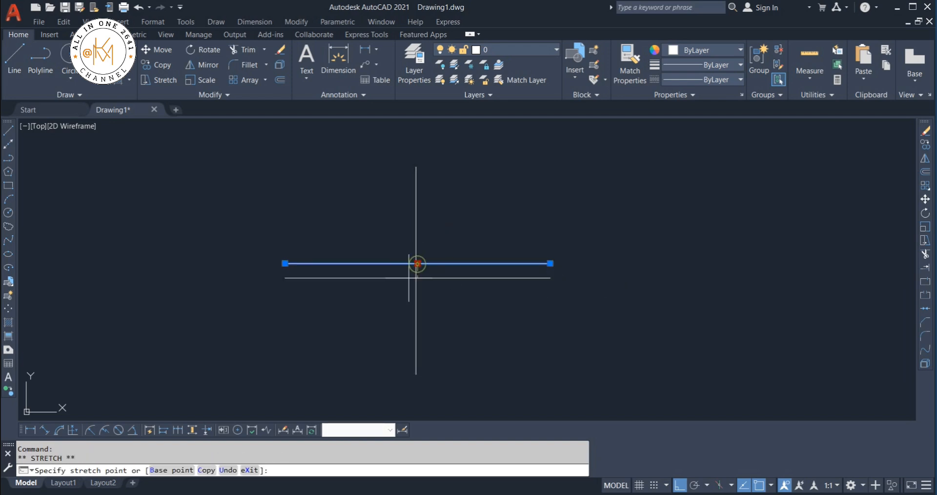
{"action": "left_click", "coordinate": [417, 269]}
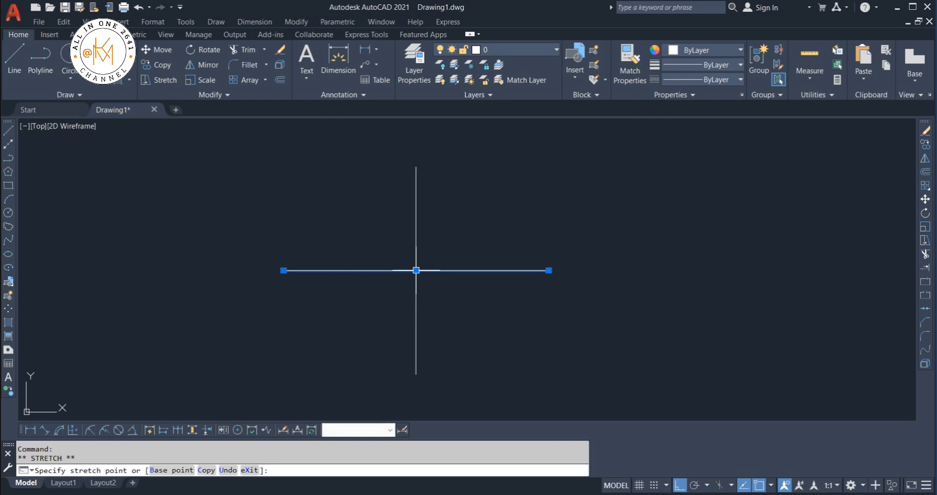
{"action": "key", "text": "Escape"}
{"action": "left_click", "coordinate": [448, 303]}
{"action": "left_click", "coordinate": [404, 270]}
{"action": "key", "text": "Escape"}
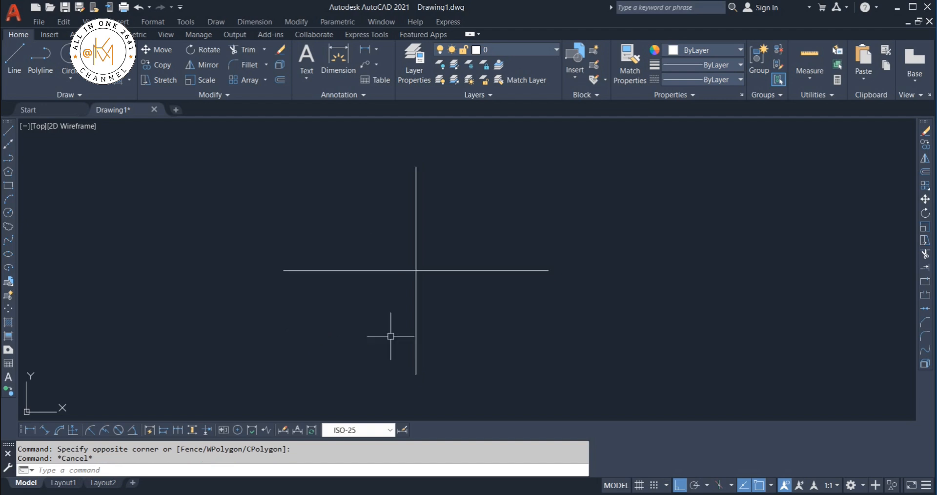
{"action": "type", "text": "c"}
{"action": "key", "text": "Return"}
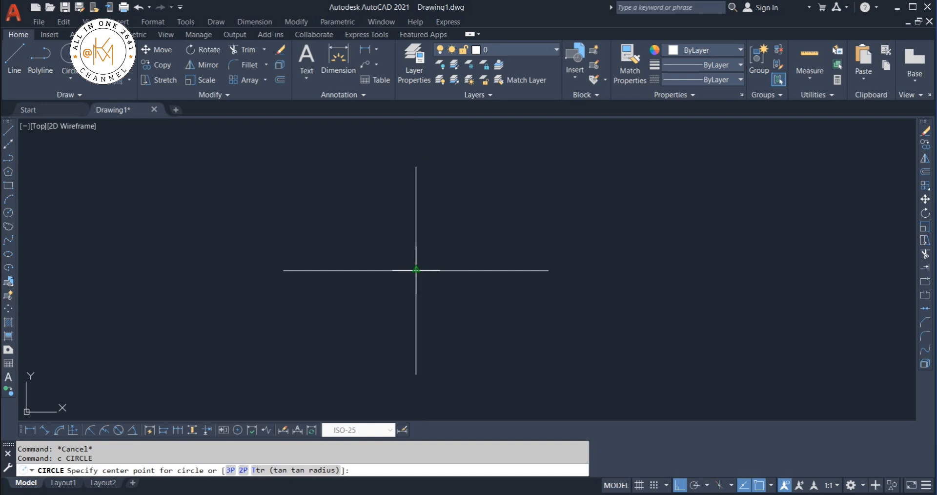
{"action": "scroll", "coordinate": [416, 270], "scroll_direction": "up", "scroll_amount": 5}
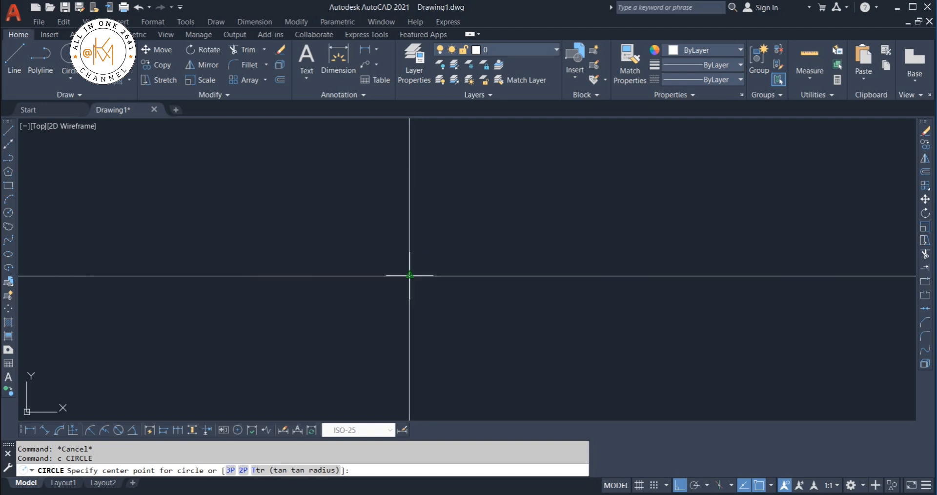
{"action": "key", "text": "Escape"}
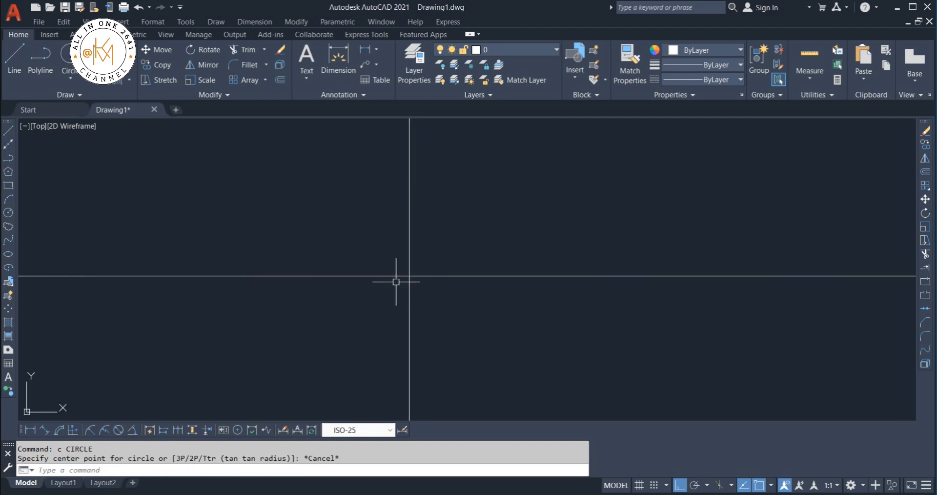
- Examine up close whether the midpoints of the two crossing lines coincide at their intersection
{"action": "left_click", "coordinate": [423, 305]}
{"action": "left_click", "coordinate": [372, 307]}
{"action": "left_click", "coordinate": [431, 290]}
{"action": "left_click", "coordinate": [424, 270]}
{"action": "scroll", "coordinate": [408, 261], "scroll_direction": "up", "scroll_amount": 5}
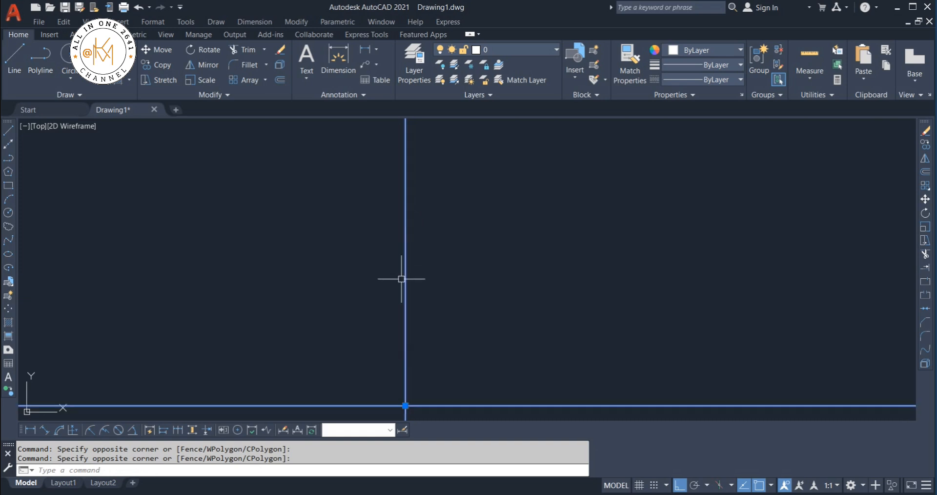
{"action": "scroll", "coordinate": [388, 260], "scroll_direction": "down", "scroll_amount": 3}
{"action": "middle_click_drag", "start_coordinate": [395, 304], "coordinate": [383, 145]}
{"action": "middle_click_drag", "start_coordinate": [382, 190], "coordinate": [384, 322]}
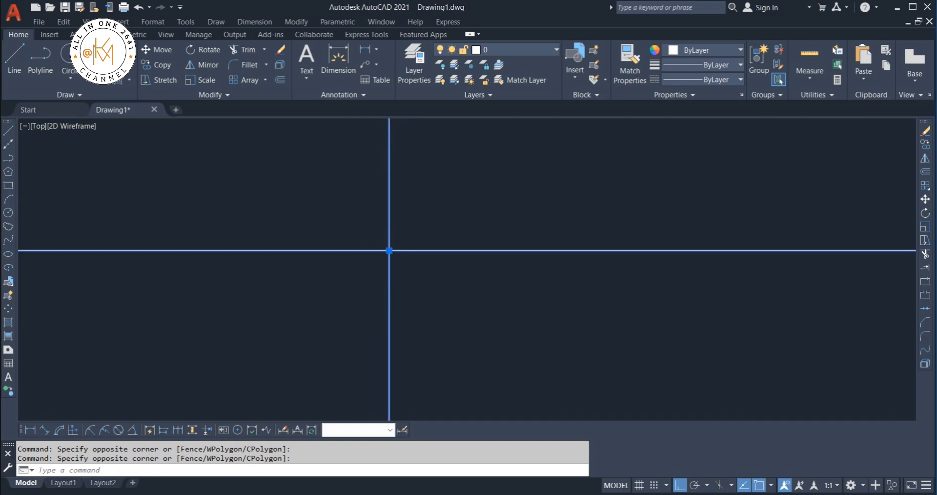
{"action": "key", "text": "Escape"}
- Draw a circle of diameter 18 centred on the intersection of the two lines
{"action": "scroll", "coordinate": [406, 318], "scroll_direction": "down", "scroll_amount": 2}
{"action": "type", "text": "c"}
{"action": "key", "text": "Return"}
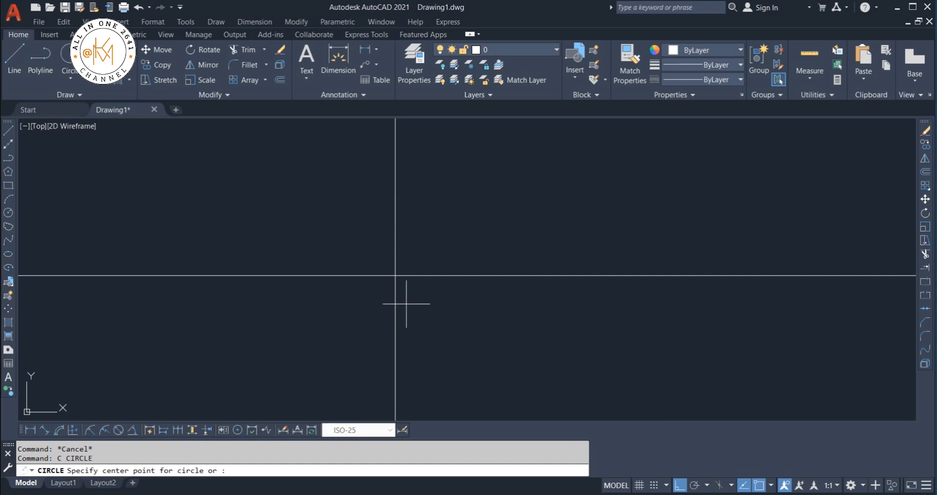
{"action": "left_click", "coordinate": [395, 274]}
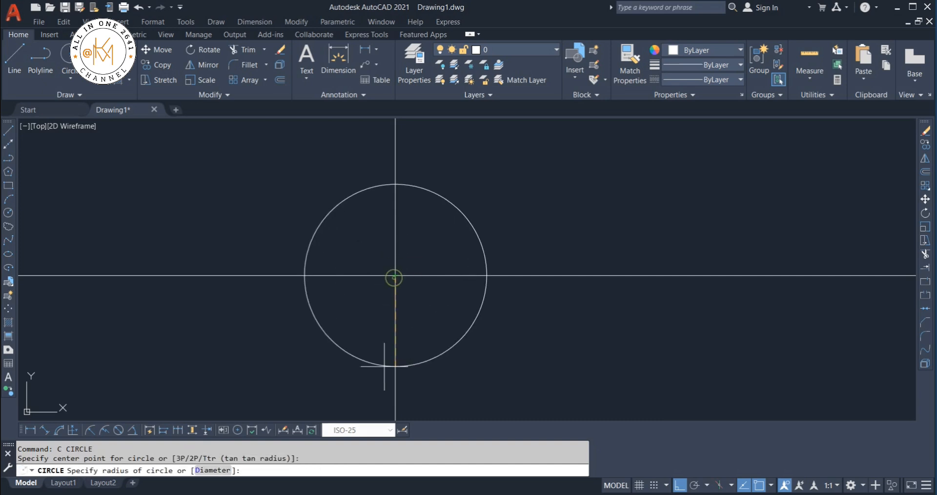
{"action": "type", "text": "d"}
{"action": "key", "text": "Return"}
{"action": "type", "text": "1"}
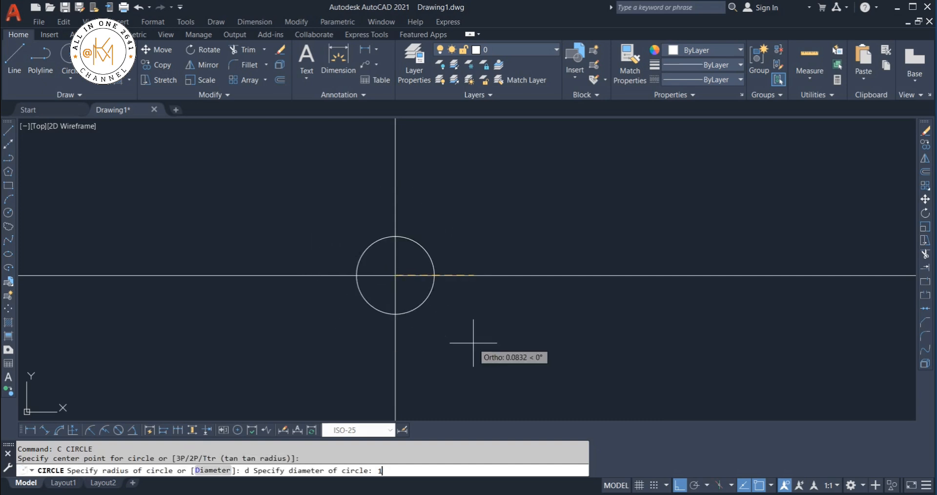
{"action": "type", "text": "8"}
{"action": "key", "text": "Return"}
{"action": "scroll", "coordinate": [403, 320], "scroll_direction": "up", "scroll_amount": 5}
{"action": "scroll", "coordinate": [404, 321], "scroll_direction": "down", "scroll_amount": 6}
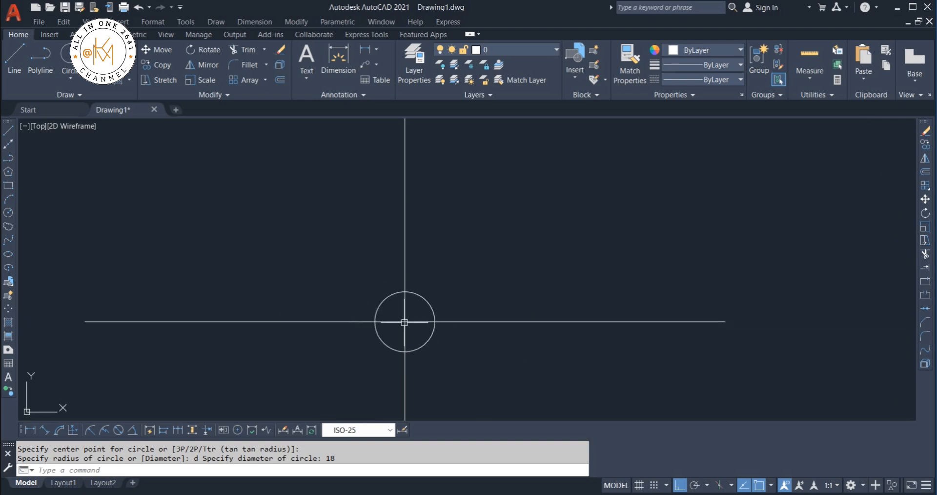
- Draw a concentric circle of diameter 36 around the diameter 18 circle, checking the size in the reference image
{"action": "scroll", "coordinate": [404, 323], "scroll_direction": "up", "scroll_amount": 5}
{"action": "scroll", "coordinate": [422, 225], "scroll_direction": "down", "scroll_amount": 4}
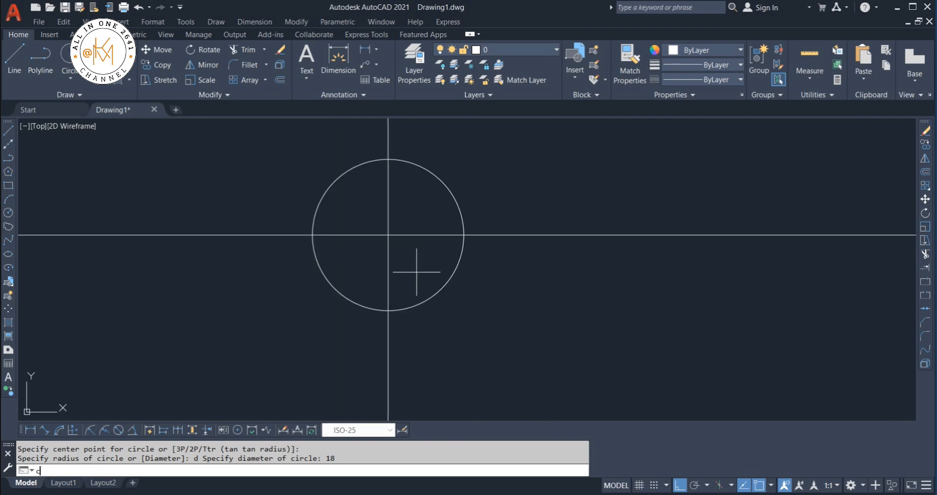
{"action": "type", "text": "c"}
{"action": "key", "text": "Return"}
{"action": "type", "text": "cen"}
{"action": "key", "text": "Return"}
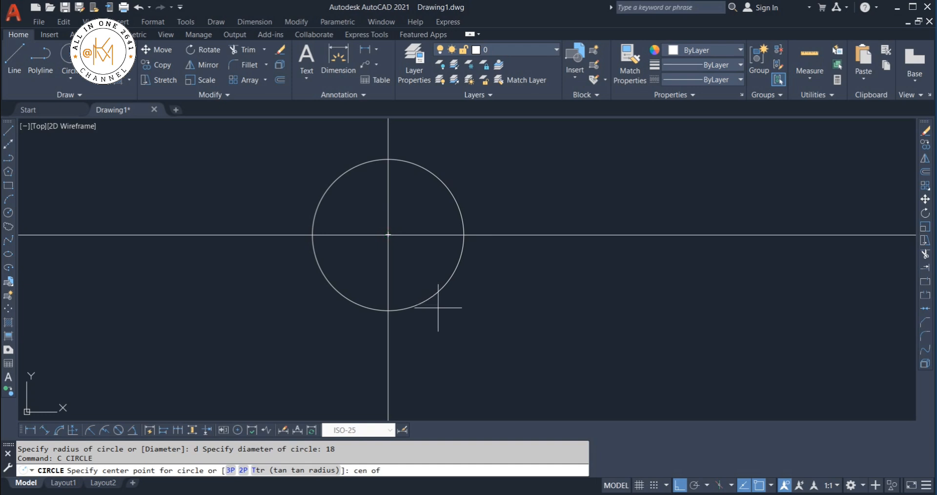
{"action": "left_click", "coordinate": [435, 299]}
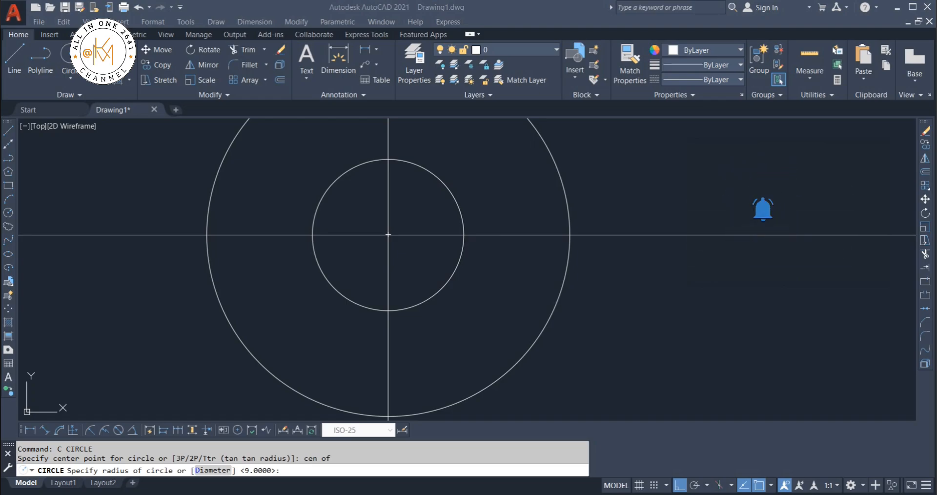
{"action": "key", "text": "alt+Tab"}
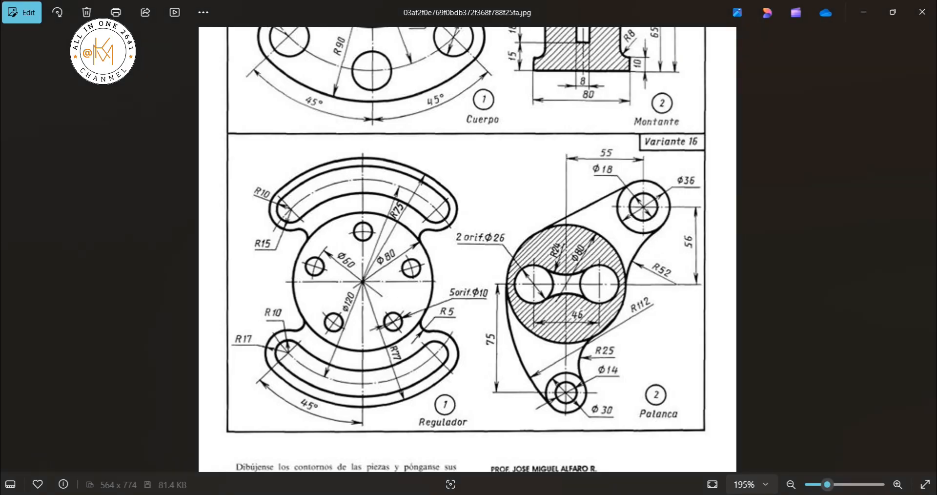
{"action": "key", "text": "alt+Tab"}
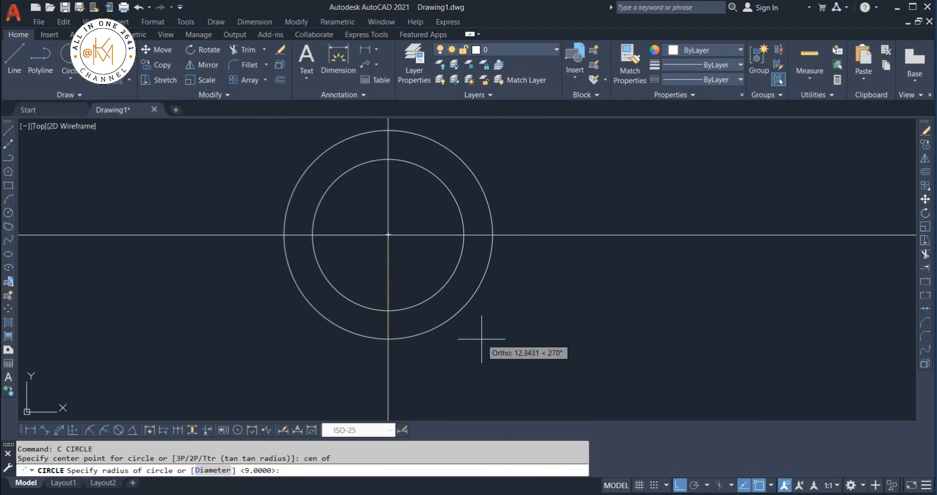
{"action": "key", "text": "Return"}
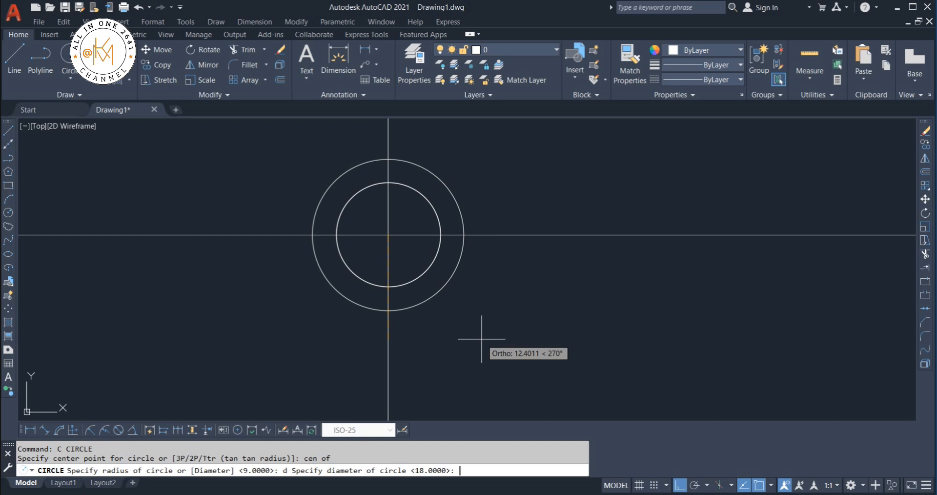
{"action": "type", "text": "36"}
{"action": "key", "text": "Return"}
- Erase the two crossing lines that run through the circles
{"action": "scroll", "coordinate": [489, 325], "scroll_direction": "down", "scroll_amount": 3}
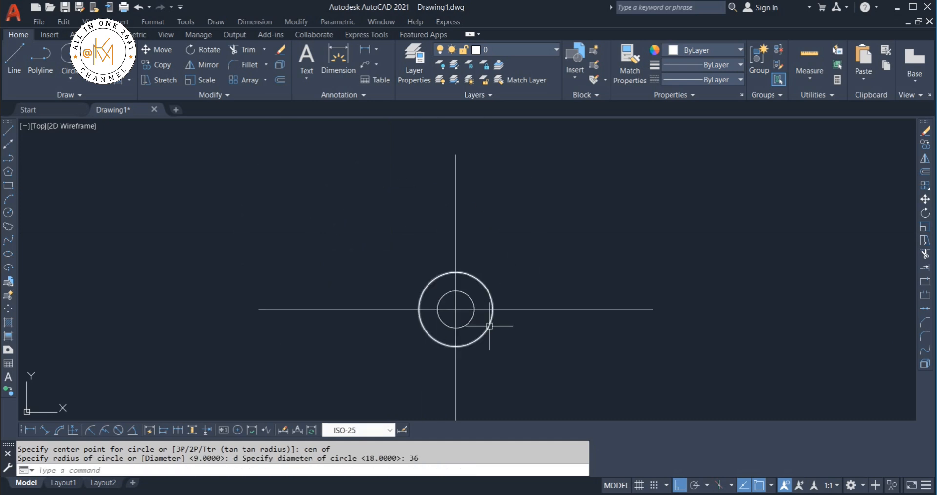
{"action": "middle_click_drag", "start_coordinate": [490, 326], "coordinate": [485, 198]}
{"action": "middle_click_drag", "start_coordinate": [397, 213], "coordinate": [410, 267]}
{"action": "key", "text": "Escape"}
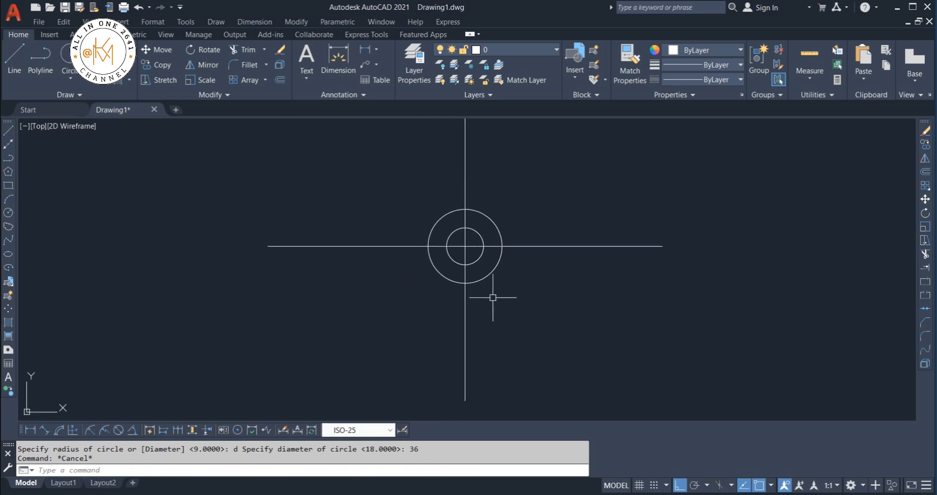
{"action": "scroll", "coordinate": [451, 267], "scroll_direction": "up", "scroll_amount": 3}
{"action": "left_click", "coordinate": [532, 212]}
{"action": "left_click", "coordinate": [488, 161]}
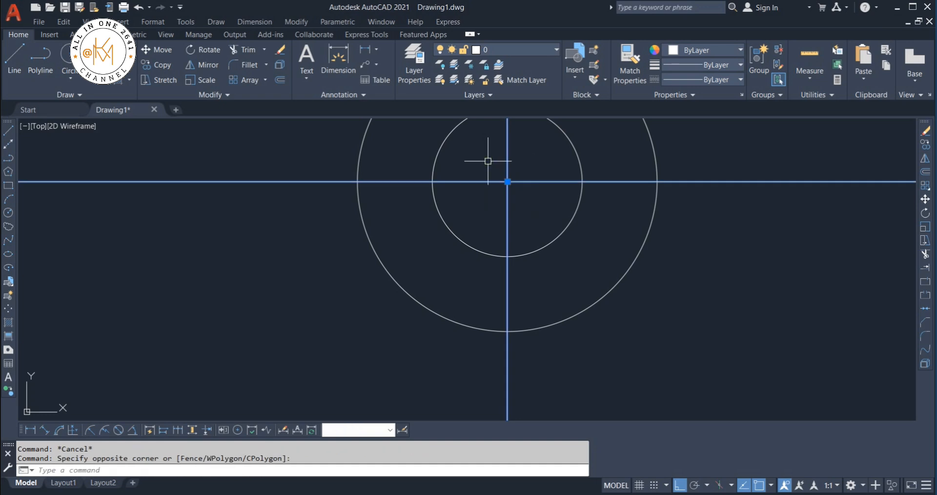
{"action": "type", "text": "de"}
{"action": "key", "text": "Return"}
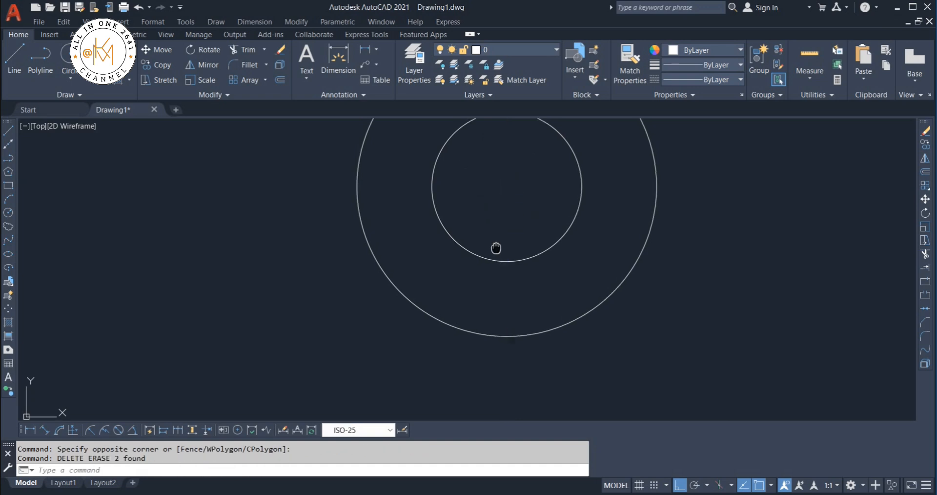
- Draw a horizontal line to the right and a vertical line upward from the circles' centre, both ending outside the outer circle
{"action": "scroll", "coordinate": [496, 249], "scroll_direction": "down", "scroll_amount": 2}
{"action": "type", "text": "l"}
{"action": "key", "text": "Return"}
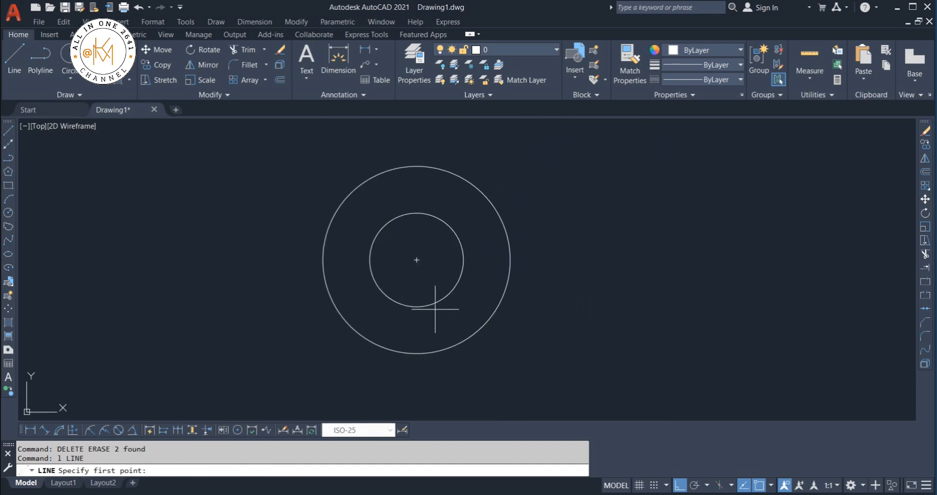
{"action": "left_click", "coordinate": [416, 259]}
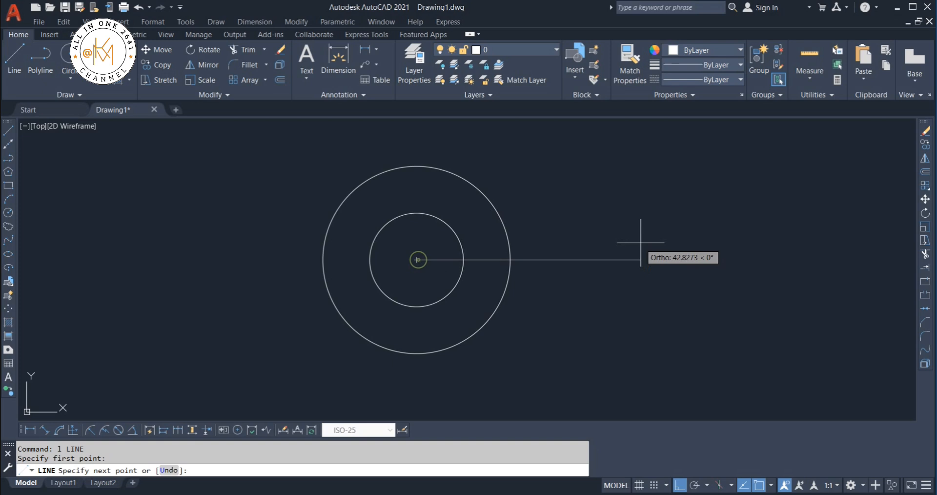
{"action": "left_click", "coordinate": [594, 262]}
{"action": "key", "text": "Escape"}
{"action": "key", "text": "Return"}
{"action": "left_click", "coordinate": [416, 260]}
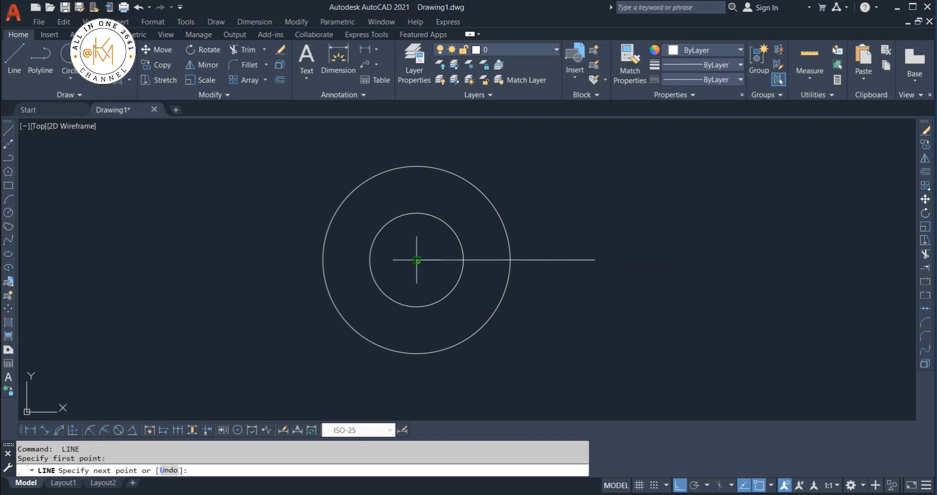
{"action": "middle_click_drag", "start_coordinate": [410, 113], "coordinate": [430, 208]}
{"action": "left_click", "coordinate": [432, 198]}
{"action": "key", "text": "Escape"}
{"action": "middle_click_drag", "start_coordinate": [417, 282], "coordinate": [426, 120]}
{"action": "scroll", "coordinate": [439, 223], "scroll_direction": "up", "scroll_amount": 1}
{"action": "middle_click_drag", "start_coordinate": [440, 223], "coordinate": [493, 315]}
{"action": "scroll", "coordinate": [493, 315], "scroll_direction": "down", "scroll_amount": 1}
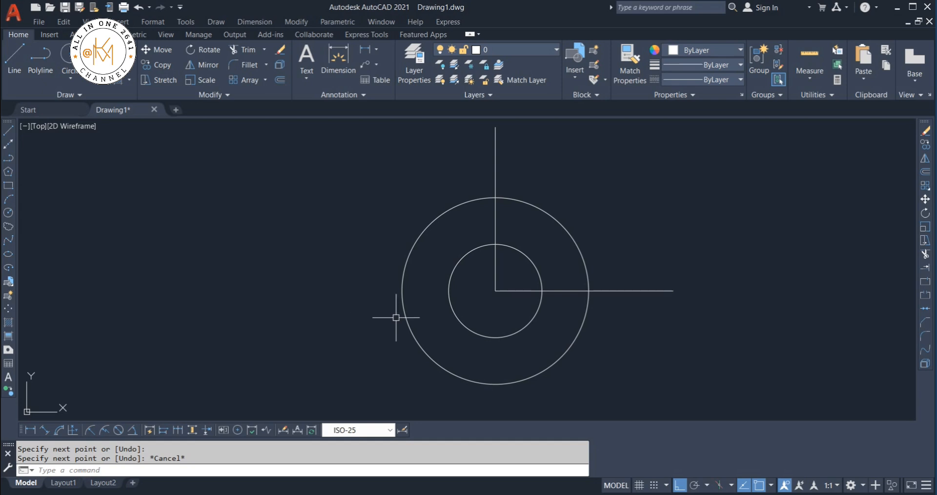
- Draw a larger concentric helper circle reaching the right end of the horizontal line
{"action": "type", "text": "c"}
{"action": "key", "text": "Return"}
{"action": "left_click", "coordinate": [495, 290]}
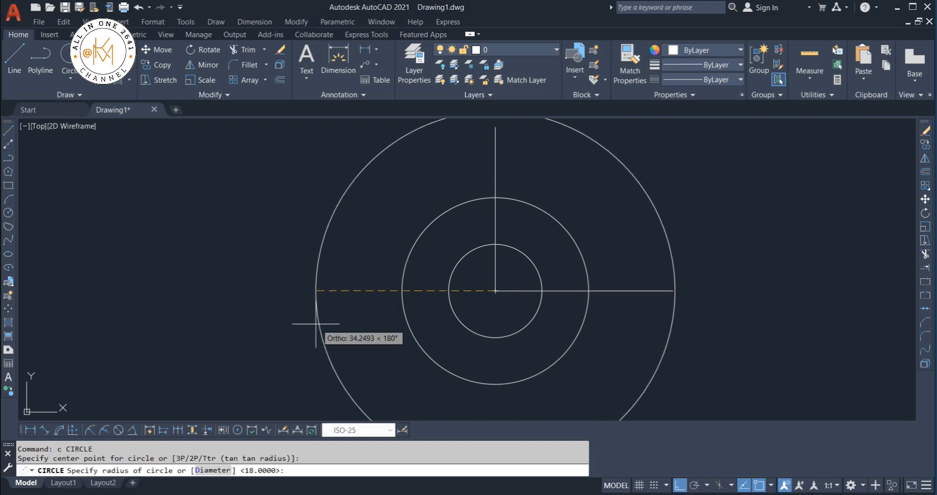
{"action": "left_click", "coordinate": [673, 291]}
{"action": "scroll", "coordinate": [593, 292], "scroll_direction": "down", "scroll_amount": 2}
{"action": "middle_click_drag", "start_coordinate": [551, 293], "coordinate": [481, 288]}
{"action": "key", "text": "Escape"}
{"action": "key", "text": "Escape"}
- Extend the horizontal and vertical lines in both directions to the helper circle to form full centre lines
{"action": "type", "text": "ex"}
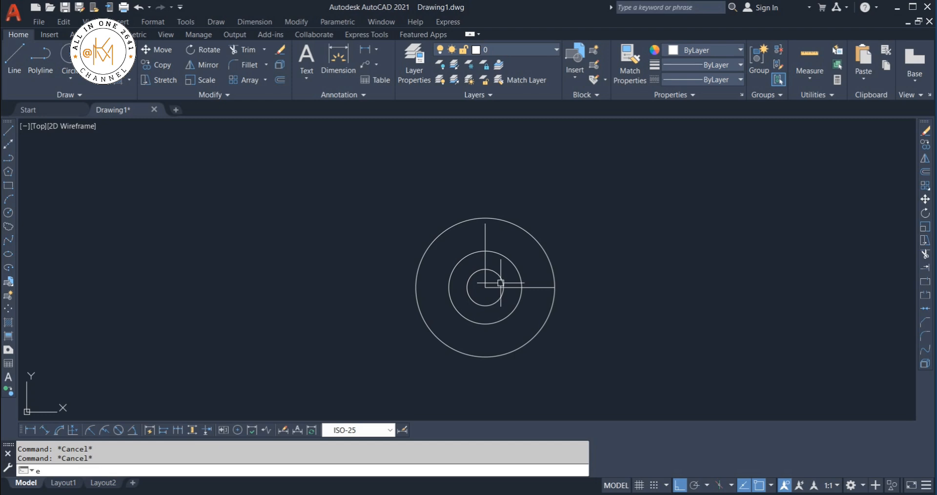
{"action": "key", "text": "Return"}
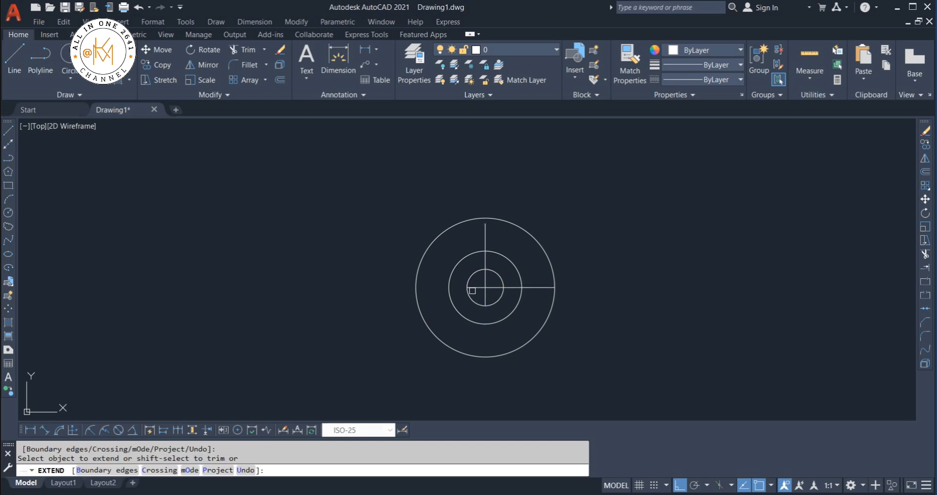
{"action": "left_click", "coordinate": [453, 290]}
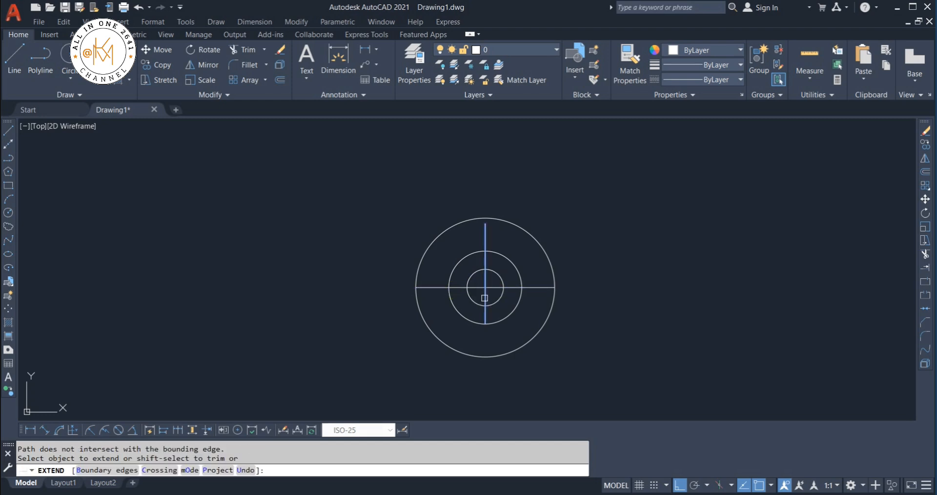
{"action": "left_click", "coordinate": [485, 295]}
{"action": "left_click", "coordinate": [484, 300]}
{"action": "left_click", "coordinate": [485, 244]}
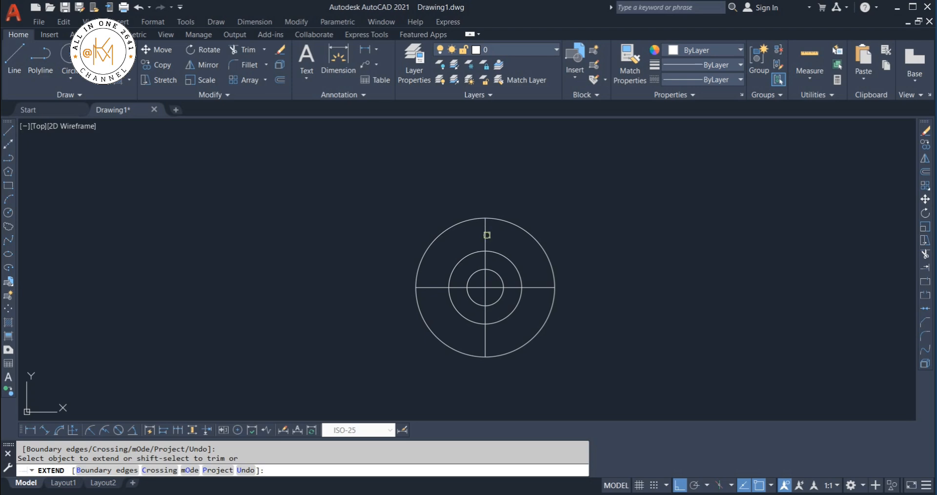
{"action": "key", "text": "Escape"}
- Erase the large helper circle around the centre lines
{"action": "left_click", "coordinate": [536, 239]}
{"action": "type", "text": "e"}
{"action": "key", "text": "Return"}
{"action": "key", "text": "Escape"}
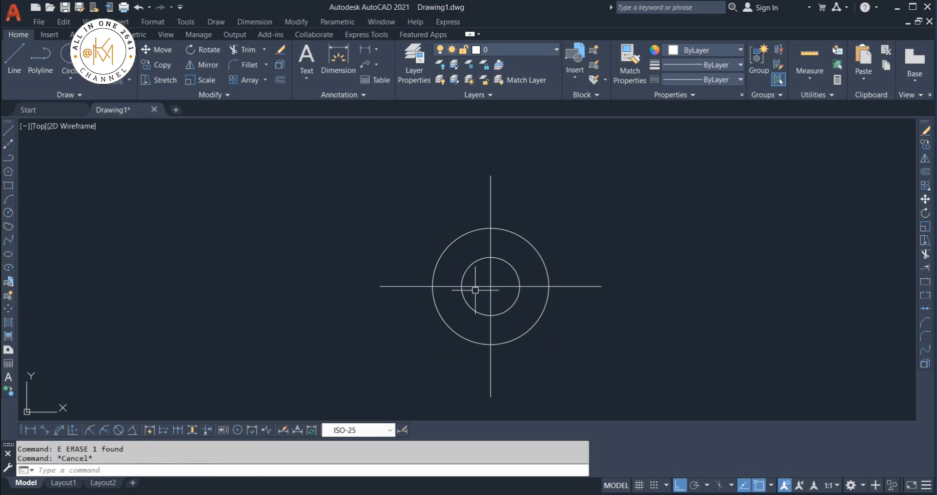
- Place the AutoCAD drawing side by side with the reference image and zoom the image in on the Palanca view
{"action": "scroll", "coordinate": [486, 341], "scroll_direction": "up", "scroll_amount": 2}
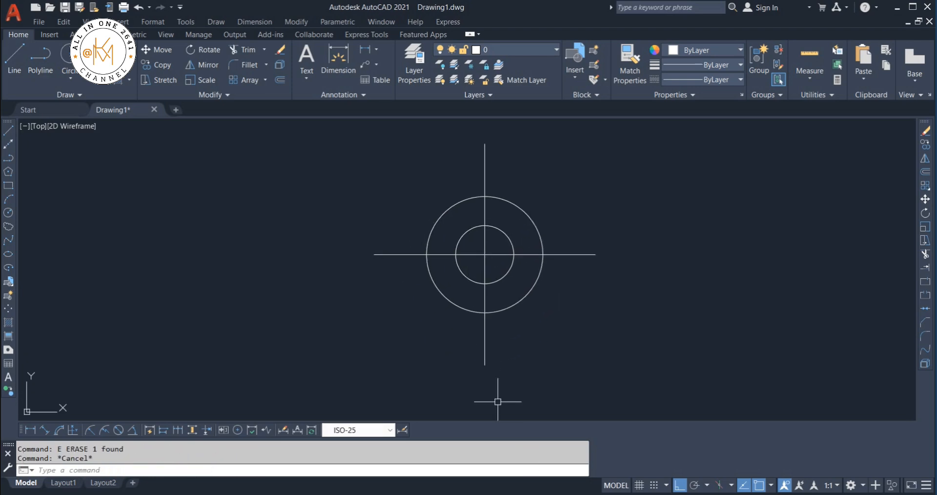
{"action": "key", "text": "alt+Tab"}
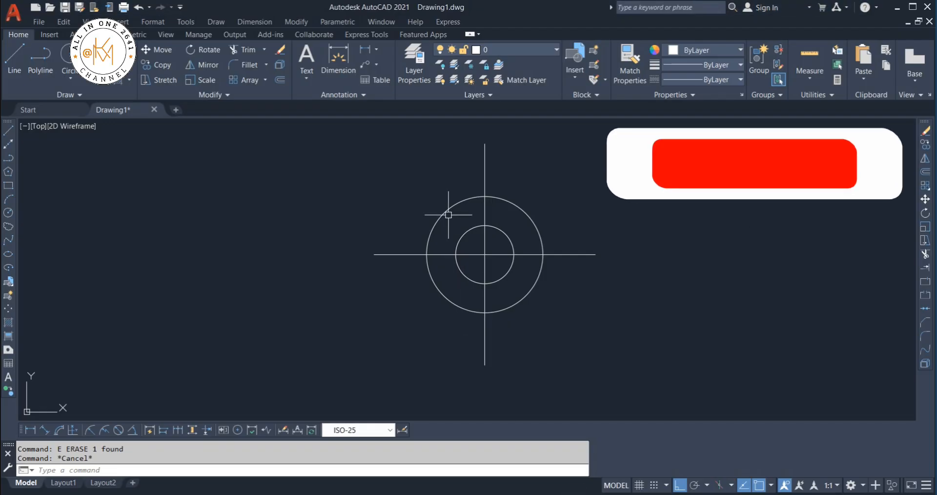
{"action": "mouse_move", "coordinate": [483, 9]}
{"action": "left_mouse_down"}
{"action": "mouse_move", "coordinate": [3, 115]}
{"action": "mouse_move", "coordinate": [1, 171]}
{"action": "left_mouse_up"}
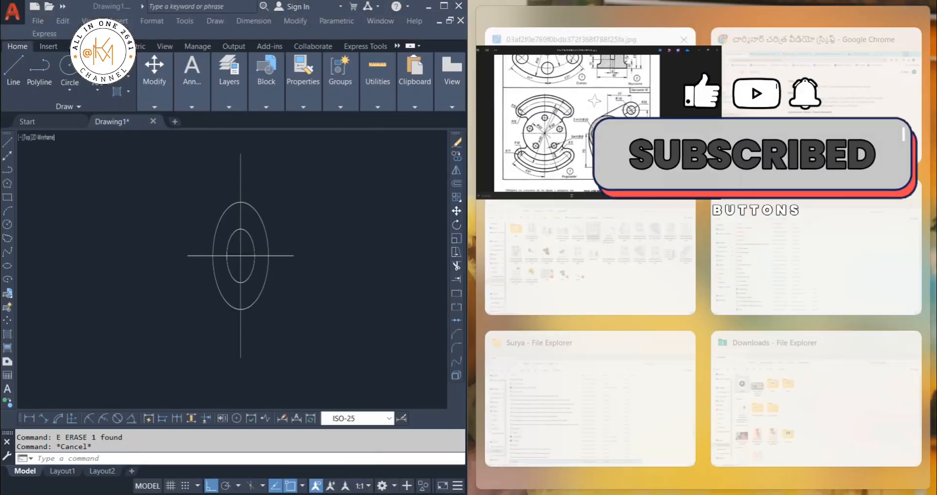
{"action": "left_click", "coordinate": [578, 45]}
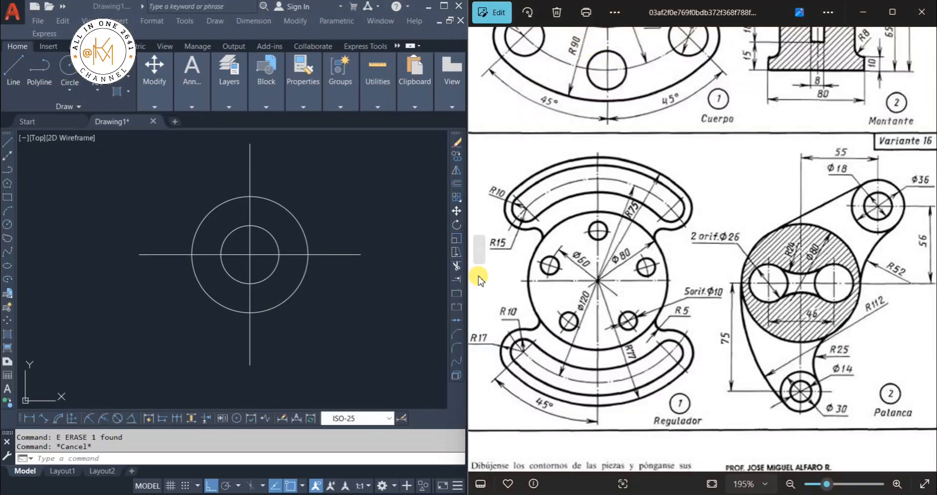
{"action": "scroll", "coordinate": [780, 233], "scroll_direction": "up", "scroll_amount": 1}
{"action": "scroll", "coordinate": [780, 233], "scroll_direction": "up", "scroll_amount": 2}
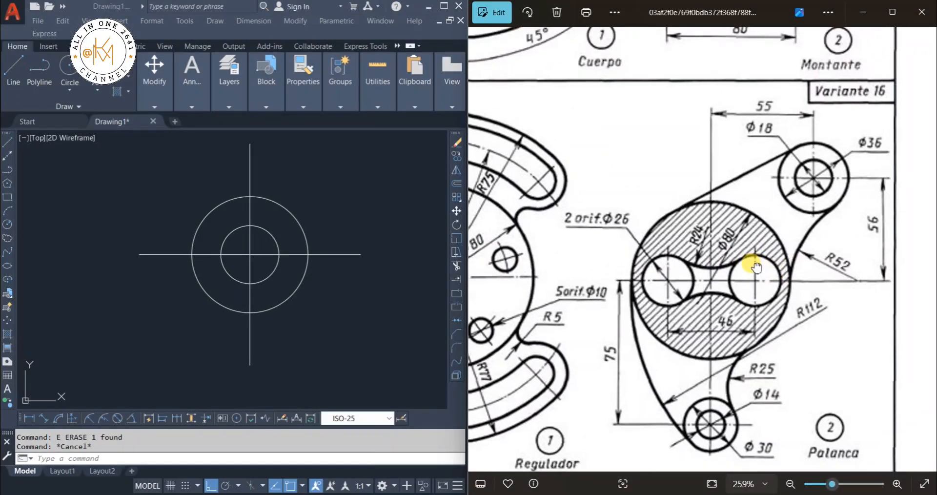
{"action": "scroll", "coordinate": [251, 328], "scroll_direction": "down", "scroll_amount": 4}
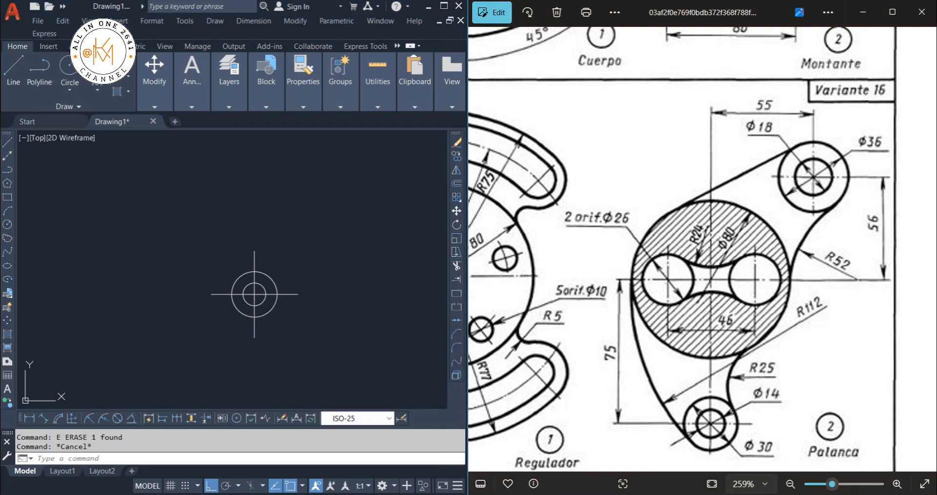
{"action": "middle_click_drag", "start_coordinate": [299, 231], "coordinate": [364, 174]}
{"action": "type", "text": "o"}
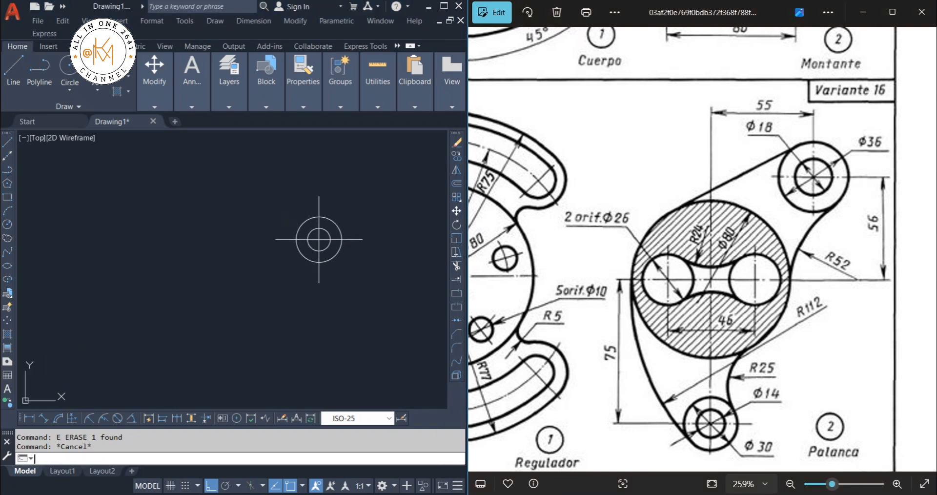
{"action": "key", "text": "Return"}
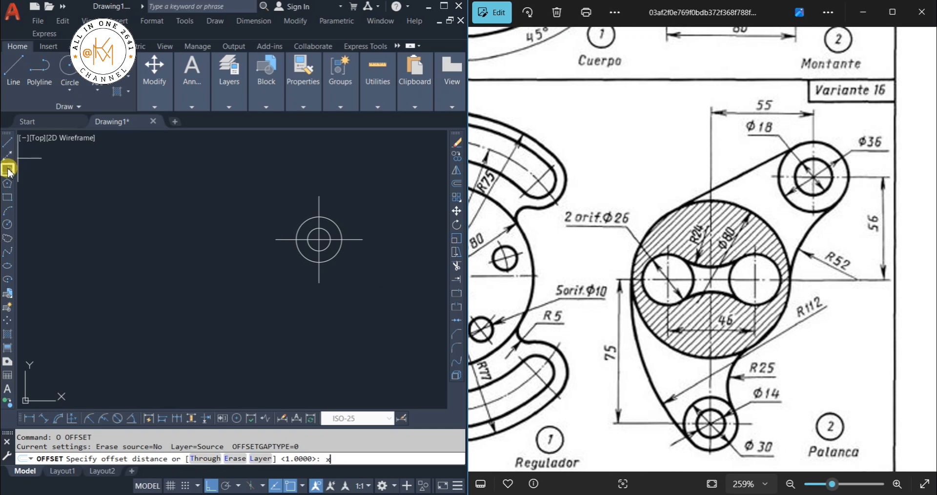
{"action": "type", "text": "xl"}
{"action": "key", "text": "Return"}
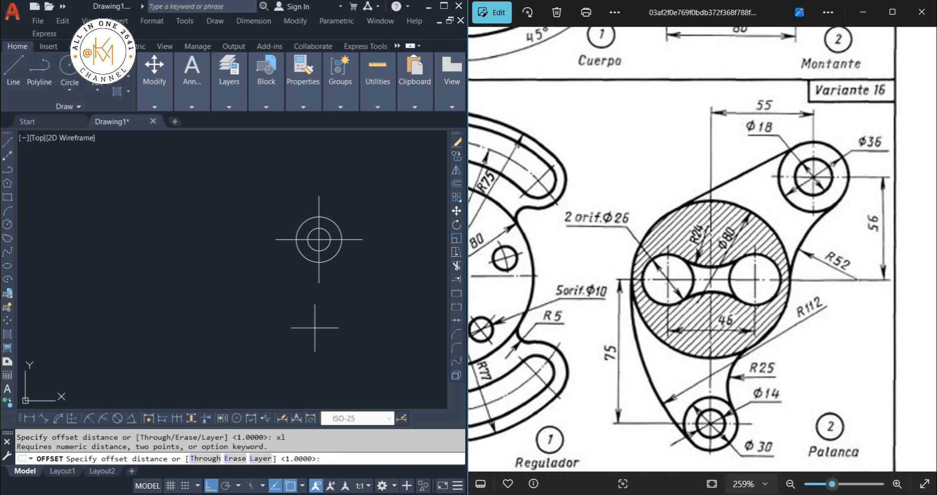
{"action": "left_click", "coordinate": [319, 282]}
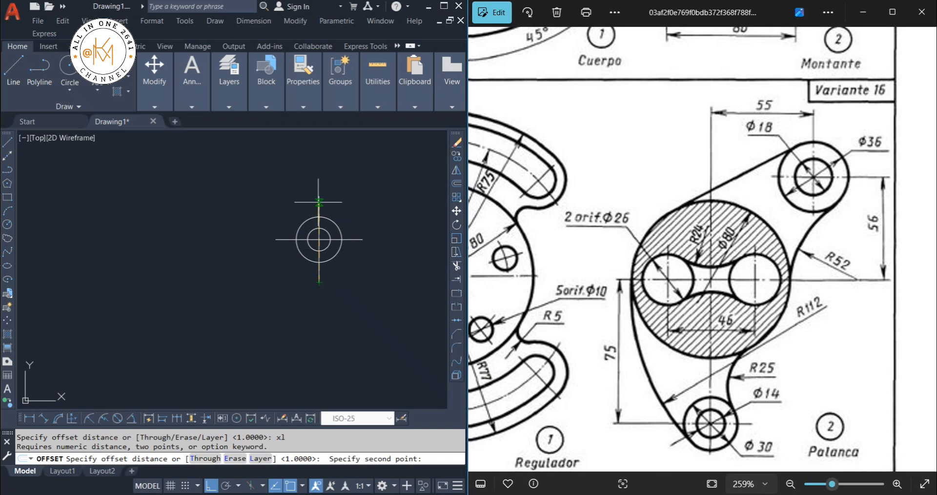
{"action": "key", "text": "Escape"}
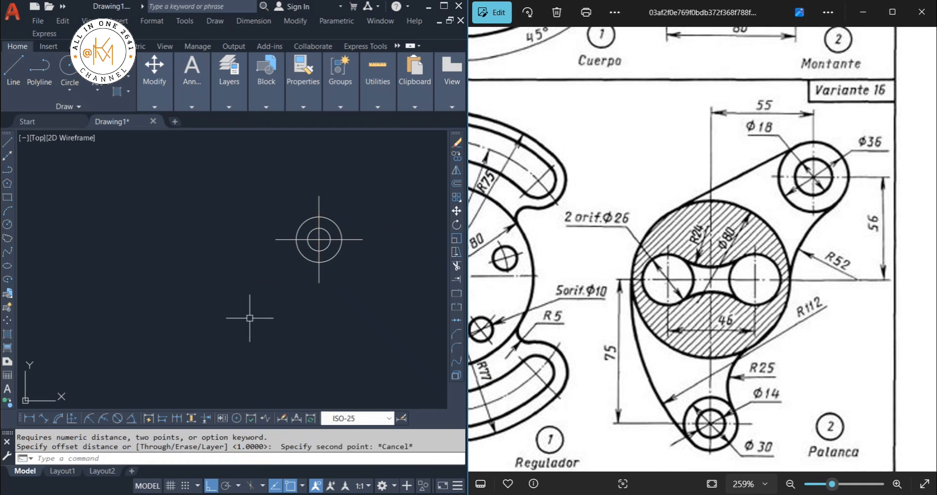
- Draw a vertical construction line through the centre of the concentric circles
{"action": "type", "text": "xl"}
{"action": "key", "text": "Return"}
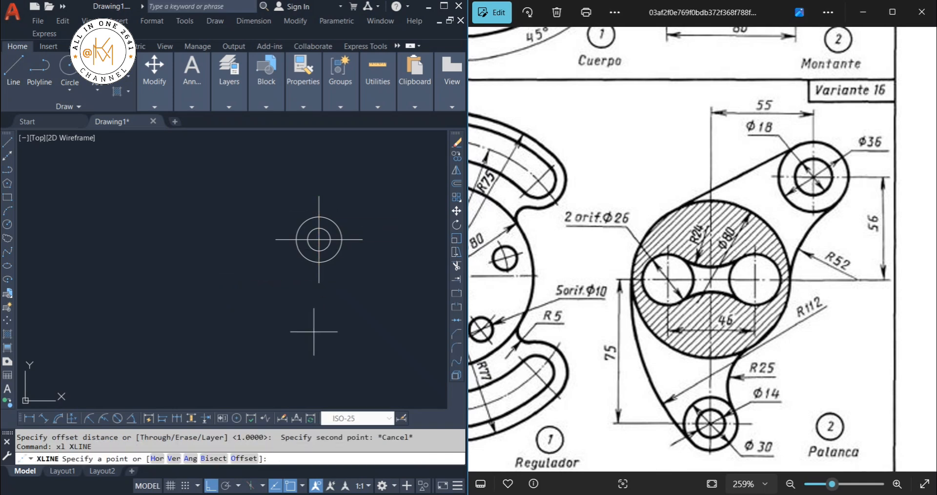
{"action": "type", "text": "v"}
{"action": "key", "text": "Return"}
{"action": "left_click", "coordinate": [319, 282]}
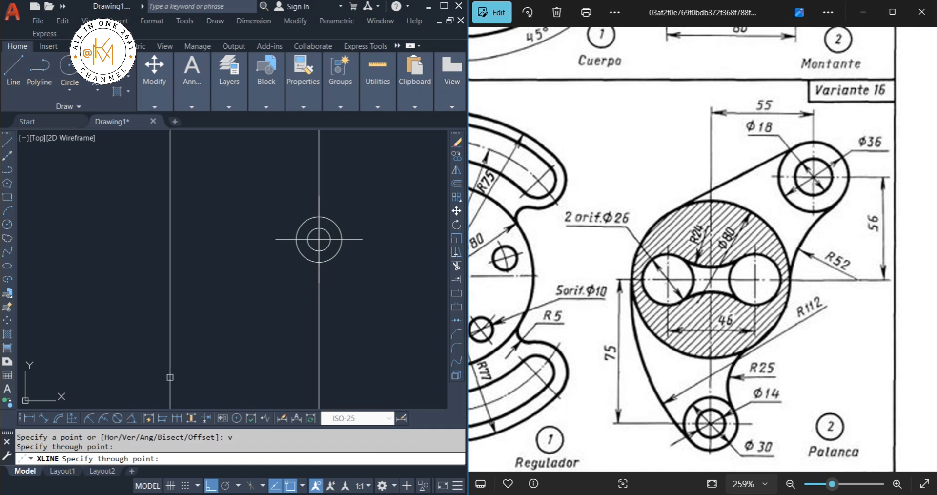
{"action": "scroll", "coordinate": [312, 215], "scroll_direction": "up", "scroll_amount": 2}
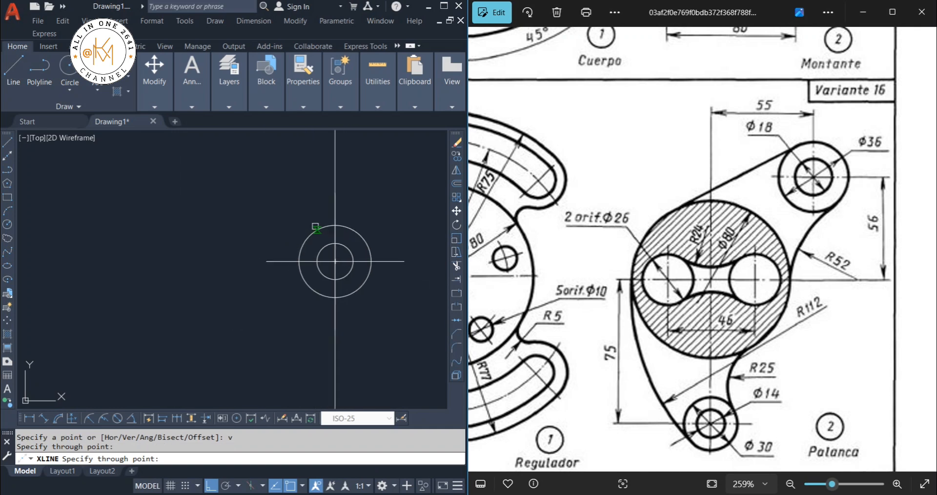
{"action": "key", "text": "Escape"}
- Draw a horizontal construction line through the centre of the concentric circles
{"action": "key", "text": "Return"}
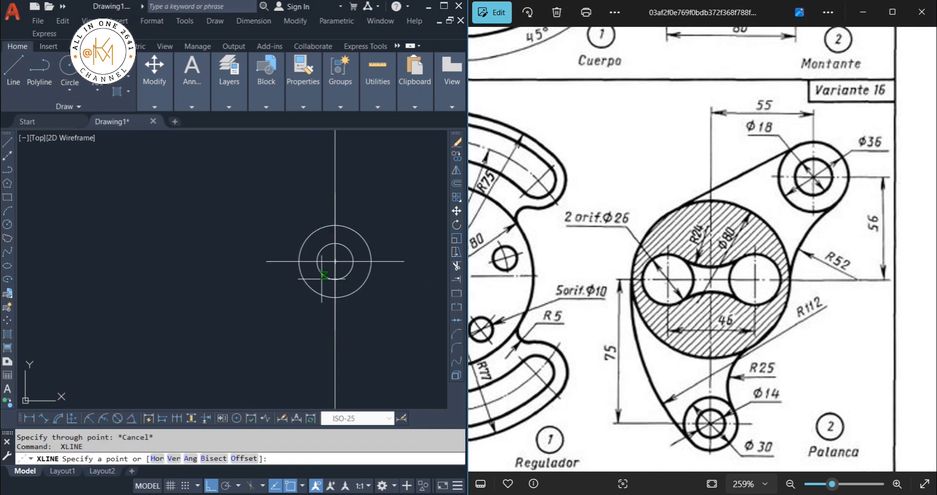
{"action": "type", "text": "h"}
{"action": "key", "text": "Return"}
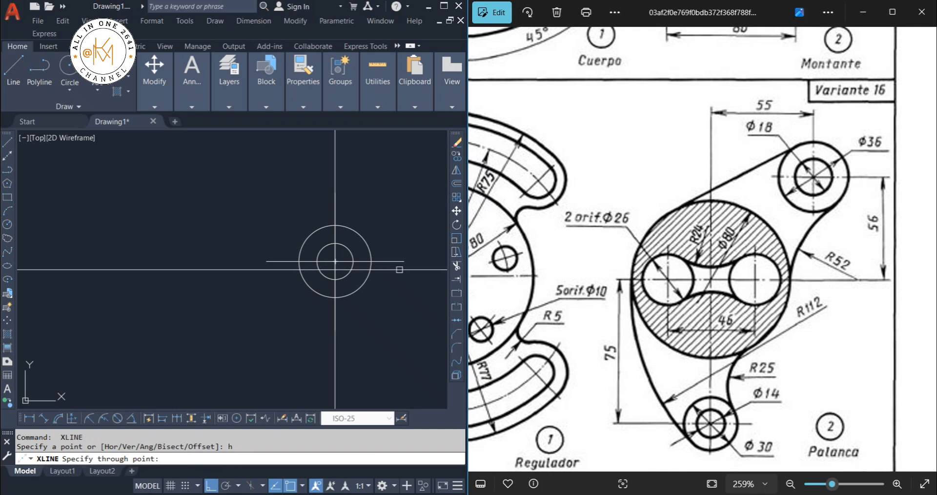
{"action": "left_click", "coordinate": [404, 261]}
{"action": "key", "text": "Escape"}
- Offset the horizontal construction line 56 downward from the concentric circles' centre
{"action": "scroll", "coordinate": [278, 291], "scroll_direction": "down", "scroll_amount": 2}
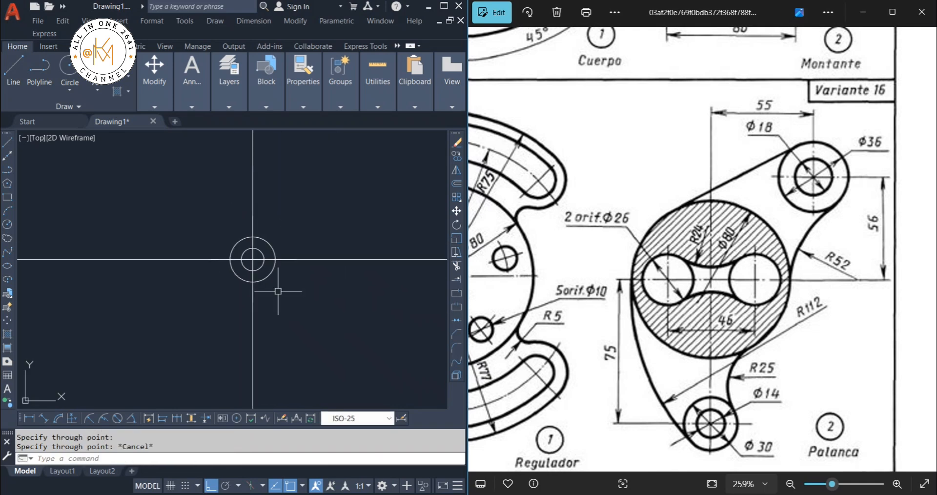
{"action": "type", "text": "o"}
{"action": "key", "text": "Return"}
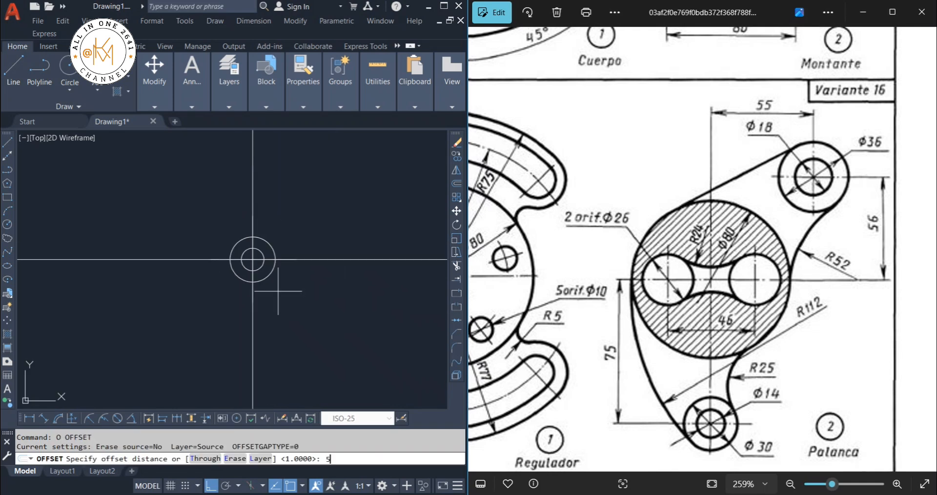
{"action": "type", "text": "56"}
{"action": "key", "text": "Return"}
{"action": "left_click", "coordinate": [313, 253]}
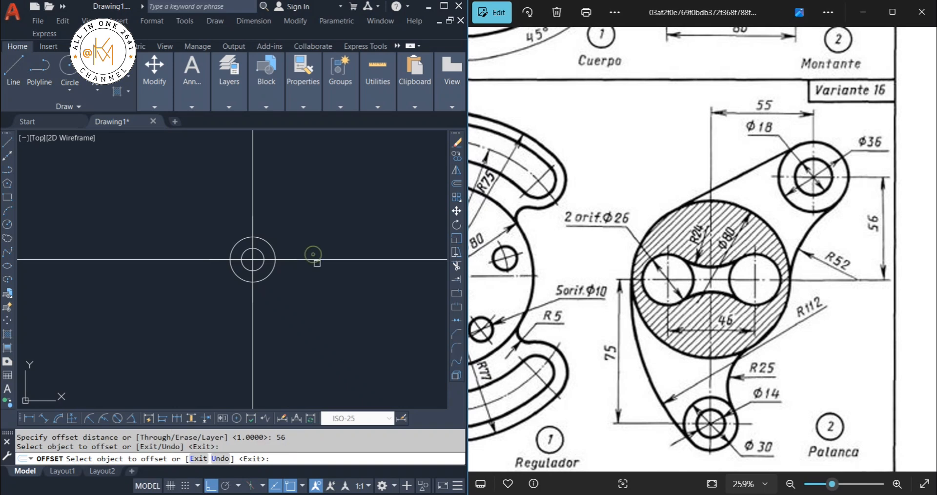
{"action": "left_click", "coordinate": [314, 258]}
{"action": "left_click", "coordinate": [314, 260]}
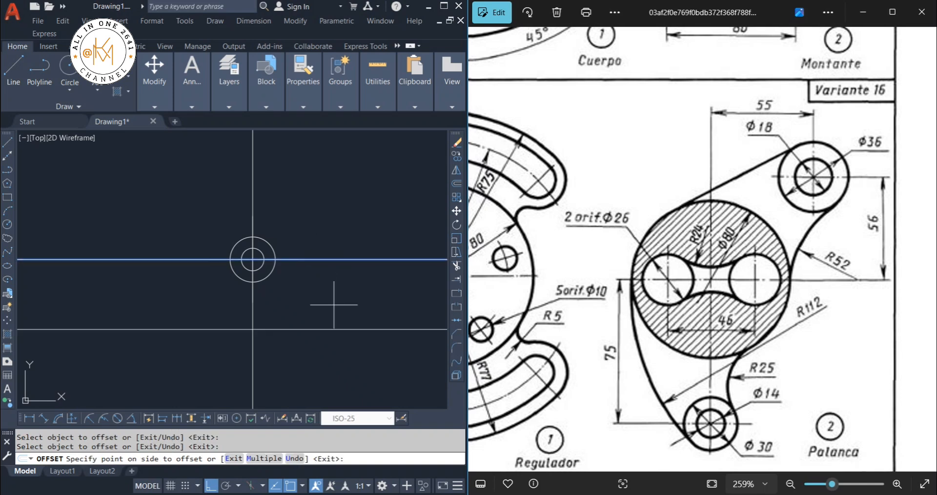
{"action": "left_click", "coordinate": [314, 300]}
{"action": "key", "text": "Escape"}
{"action": "key", "text": "Escape"}
- Offset the vertical construction line 55 to the left of the concentric circles' centre
{"action": "key", "text": "Return"}
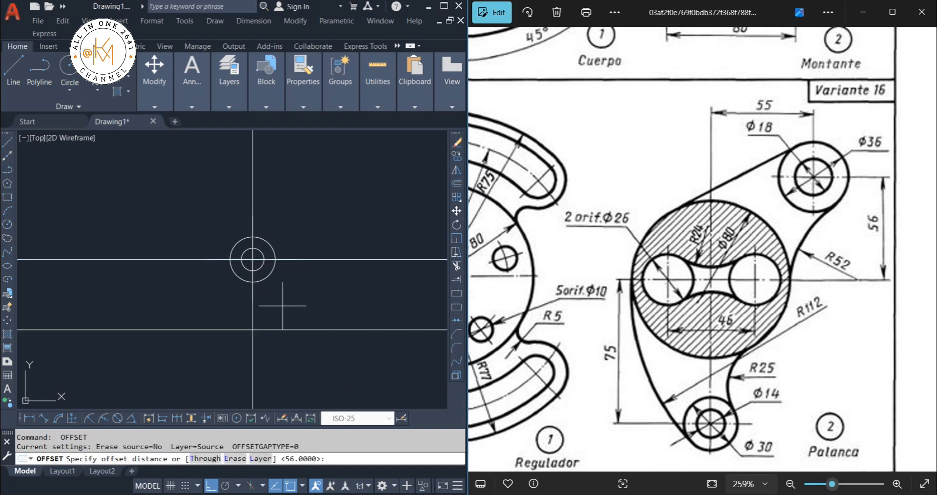
{"action": "key", "text": "Return"}
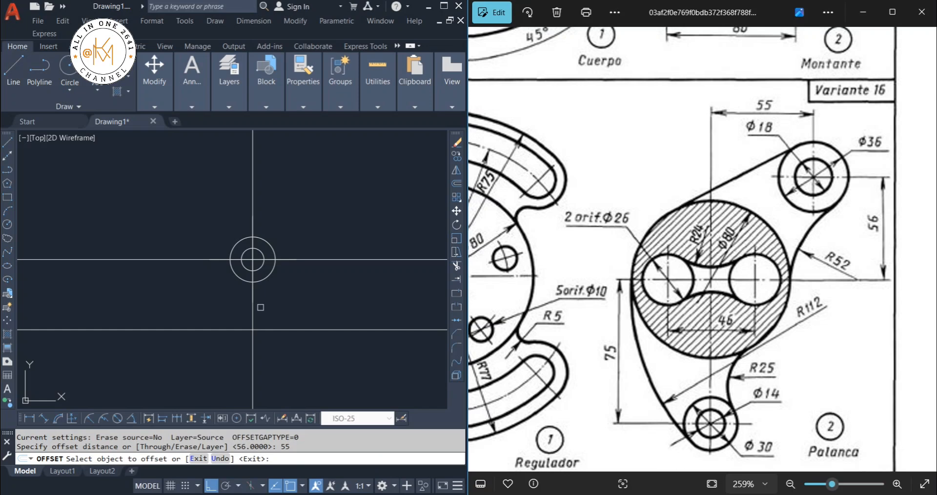
{"action": "left_click", "coordinate": [251, 302]}
{"action": "left_click", "coordinate": [161, 303]}
{"action": "key", "text": "Escape"}
- Erase the original horizontal and vertical construction lines through the concentric circles, keeping the two offset lines
{"action": "left_click", "coordinate": [376, 217]}
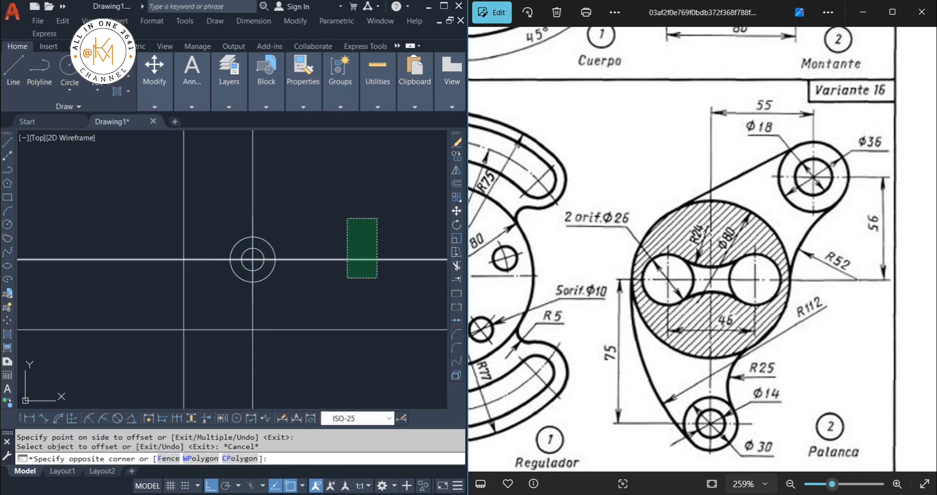
{"action": "left_click", "coordinate": [347, 286]}
{"action": "type", "text": "e"}
{"action": "key", "text": "Return"}
{"action": "left_click", "coordinate": [320, 379]}
{"action": "left_click", "coordinate": [218, 396]}
{"action": "key", "text": "Return"}
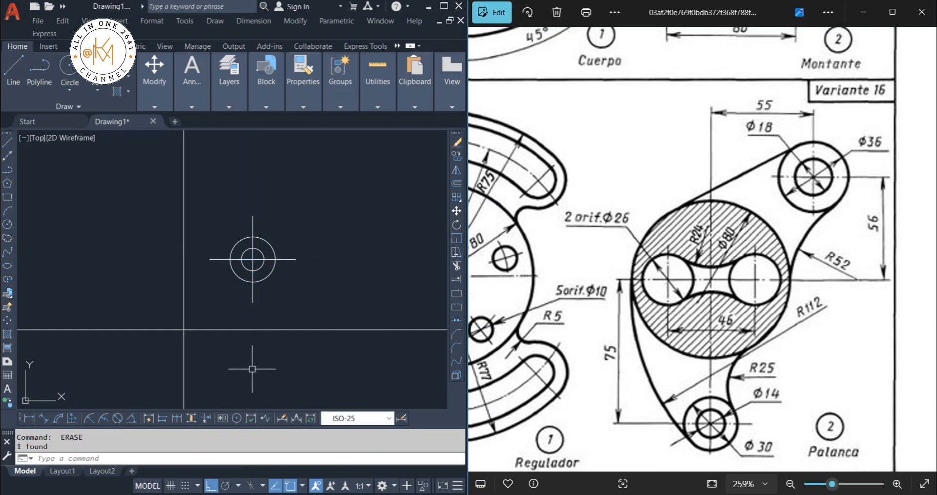
- Draw a diameter 80 circle centred on the intersection of the two offset construction lines
{"action": "middle_click_drag", "start_coordinate": [235, 346], "coordinate": [295, 289]}
{"action": "scroll", "coordinate": [266, 281], "scroll_direction": "up", "scroll_amount": 2}
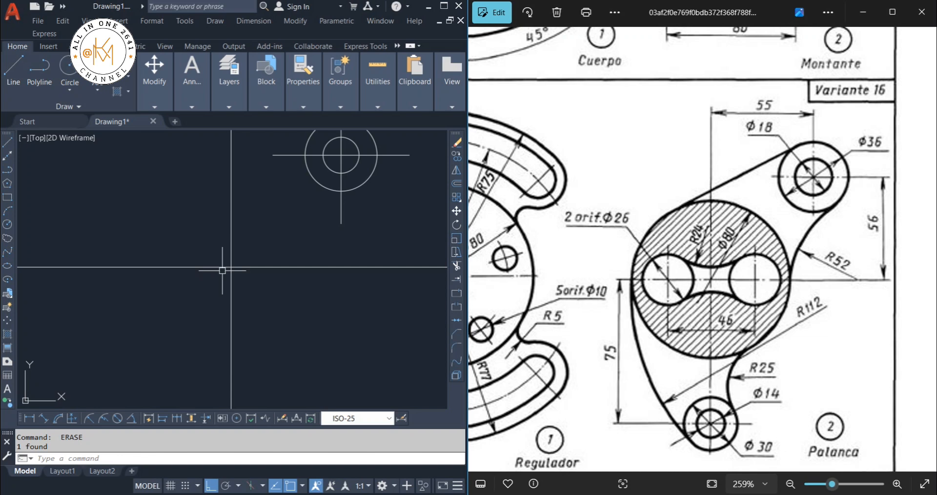
{"action": "middle_click_drag", "start_coordinate": [226, 277], "coordinate": [270, 319]}
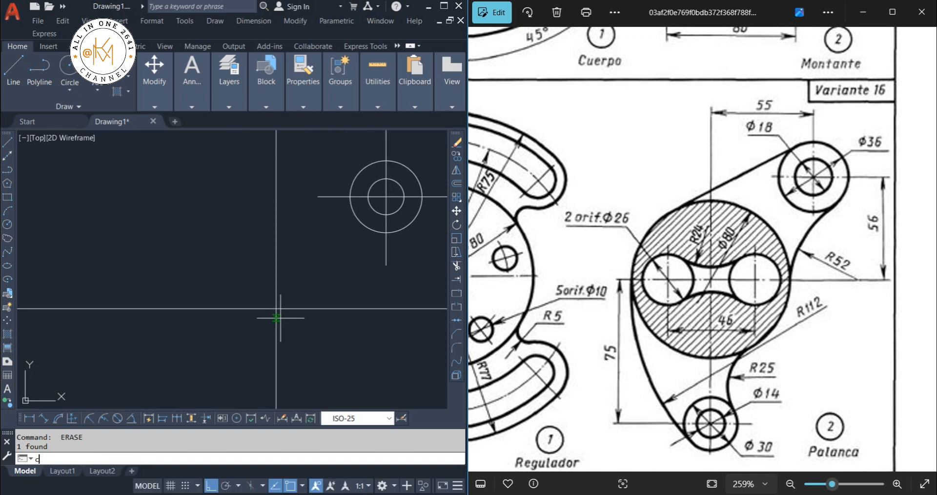
{"action": "key", "text": "Return"}
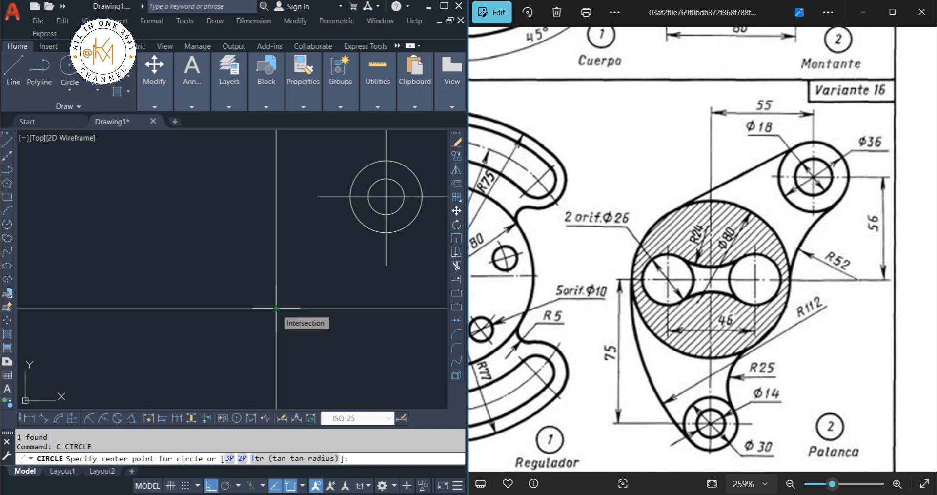
{"action": "left_click", "coordinate": [276, 308]}
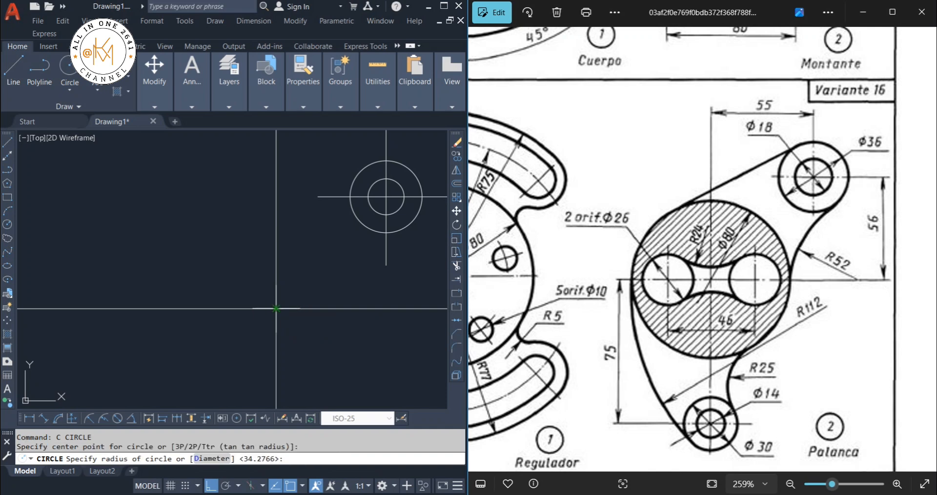
{"action": "type", "text": "d"}
{"action": "key", "text": "Return"}
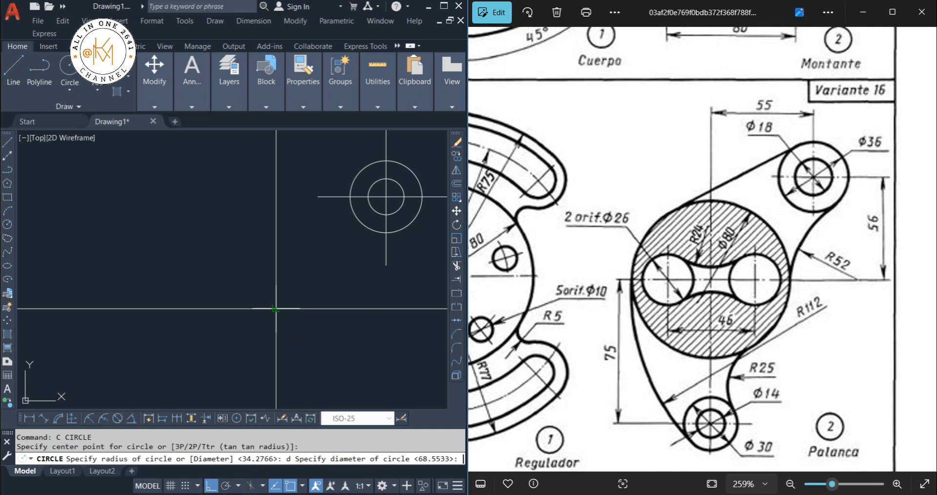
{"action": "type", "text": "80"}
{"action": "key", "text": "Return"}
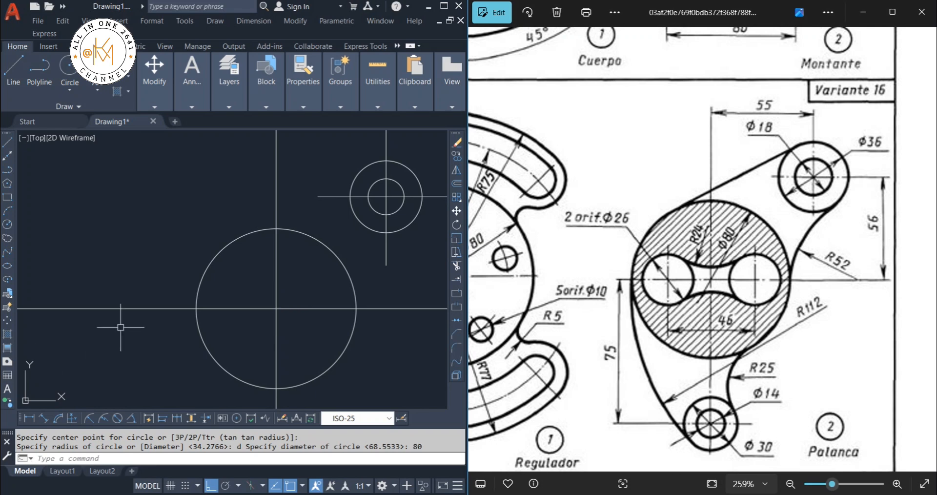
- Draw a larger concentric helper circle around the diameter 80 circle, with the same centre
{"action": "middle_click_drag", "start_coordinate": [308, 260], "coordinate": [248, 249]}
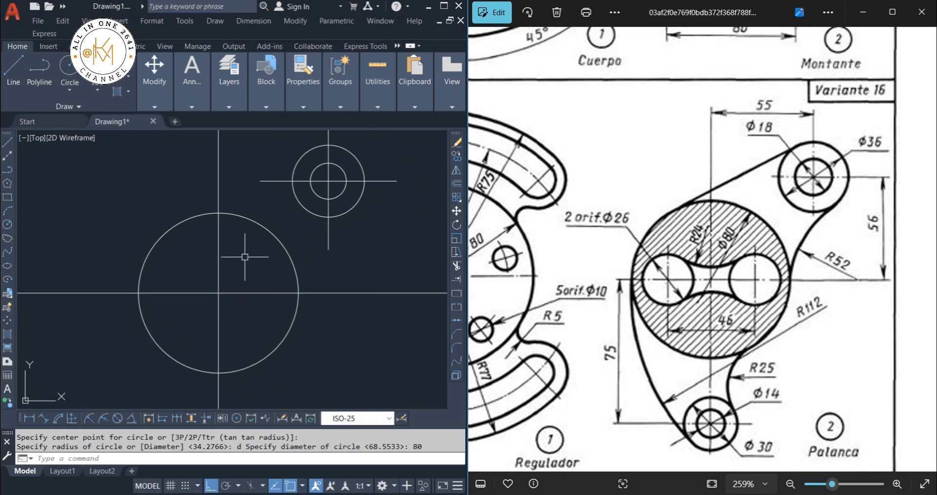
{"action": "key", "text": "Escape"}
{"action": "type", "text": "c"}
{"action": "key", "text": "Return"}
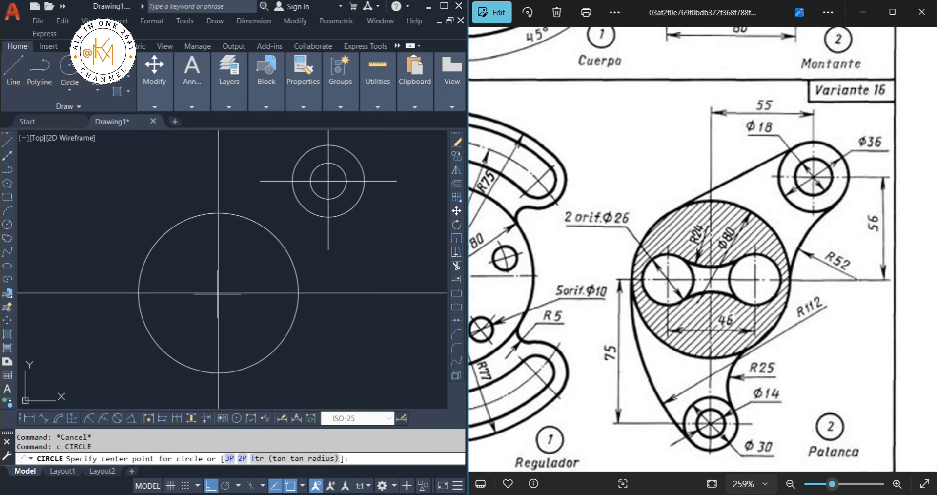
{"action": "left_click", "coordinate": [218, 293]}
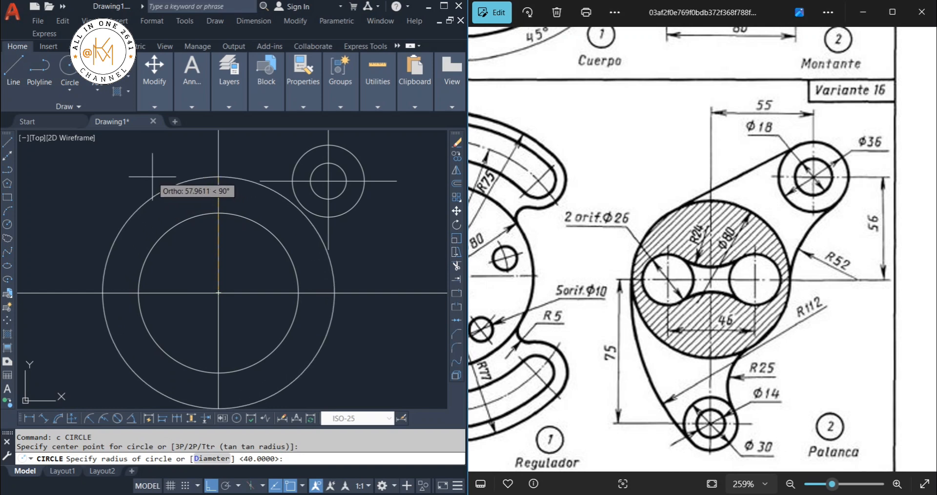
{"action": "key", "text": "Escape"}
- Trim the diameter 80 circle's horizontal and vertical centre lines back to the larger helper circle on all sides
{"action": "type", "text": "t"}
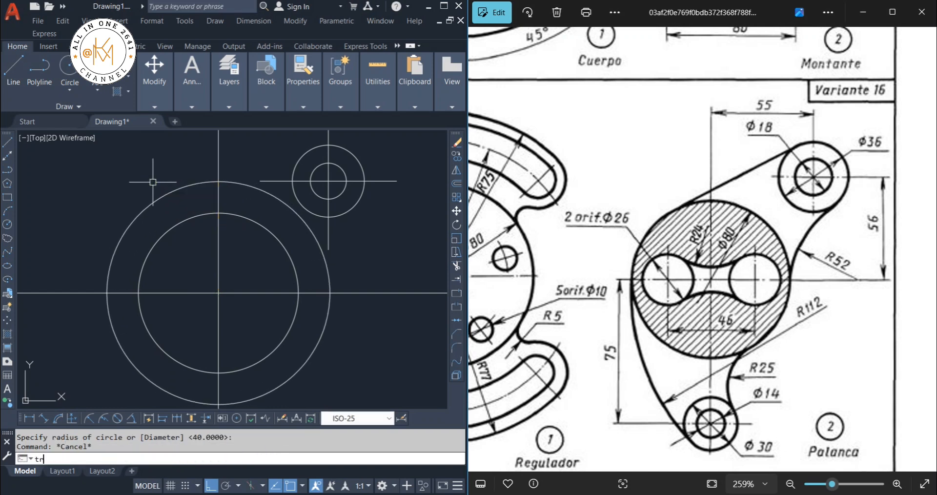
{"action": "type", "text": "r"}
{"action": "key", "text": "Return"}
{"action": "left_click", "coordinate": [218, 161]}
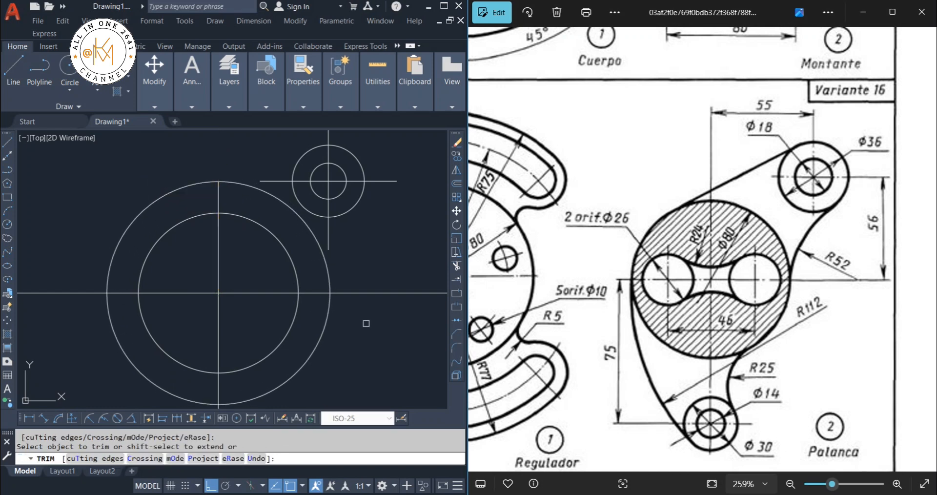
{"action": "middle_click_drag", "start_coordinate": [270, 321], "coordinate": [317, 225]}
{"action": "mouse_move", "coordinate": [316, 350]}
{"action": "left_mouse_down"}
{"action": "mouse_move", "coordinate": [229, 366]}
{"action": "mouse_move", "coordinate": [106, 190]}
{"action": "left_mouse_up"}
{"action": "key", "text": "Return"}
{"action": "key", "text": "Escape"}
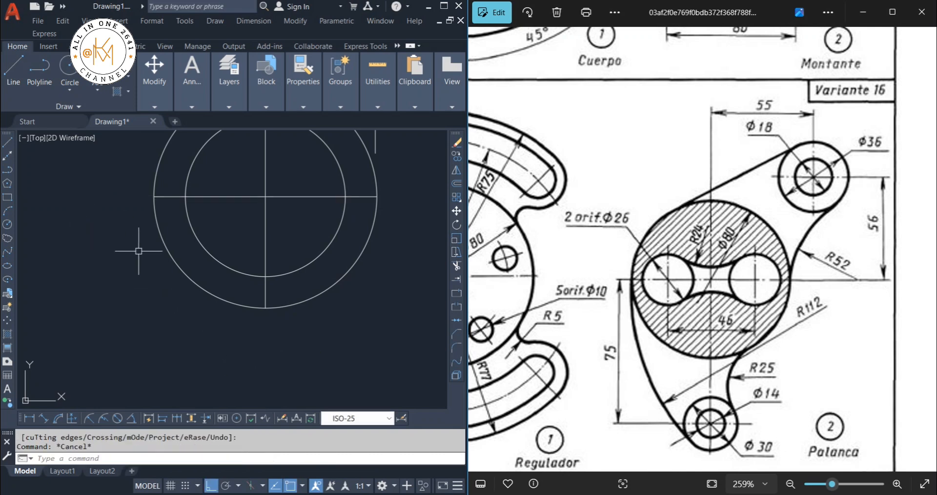
- Erase the larger helper circle around the diameter 80 circle
{"action": "left_click", "coordinate": [161, 246]}
{"action": "left_click", "coordinate": [162, 232]}
{"action": "left_click", "coordinate": [159, 230]}
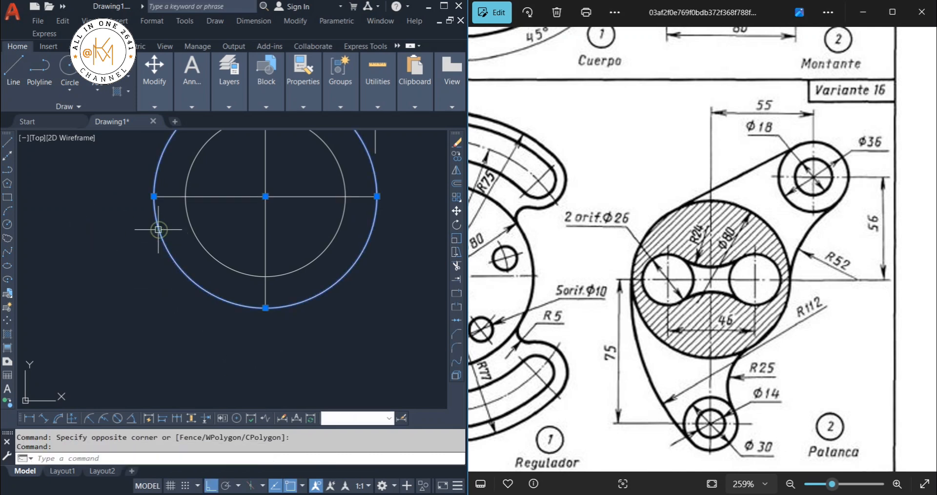
{"action": "type", "text": "e"}
{"action": "key", "text": "Return"}
{"action": "key", "text": "Escape"}
{"action": "mouse_move", "coordinate": [227, 326]}
{"action": "middle_mouse_down"}
{"action": "mouse_move", "coordinate": [189, 388]}
{"action": "mouse_move", "coordinate": [181, 384]}
{"action": "middle_mouse_up"}
{"action": "scroll", "coordinate": [180, 384], "scroll_direction": "down", "scroll_amount": 1}
{"action": "scroll", "coordinate": [231, 309], "scroll_direction": "up", "scroll_amount": 1}
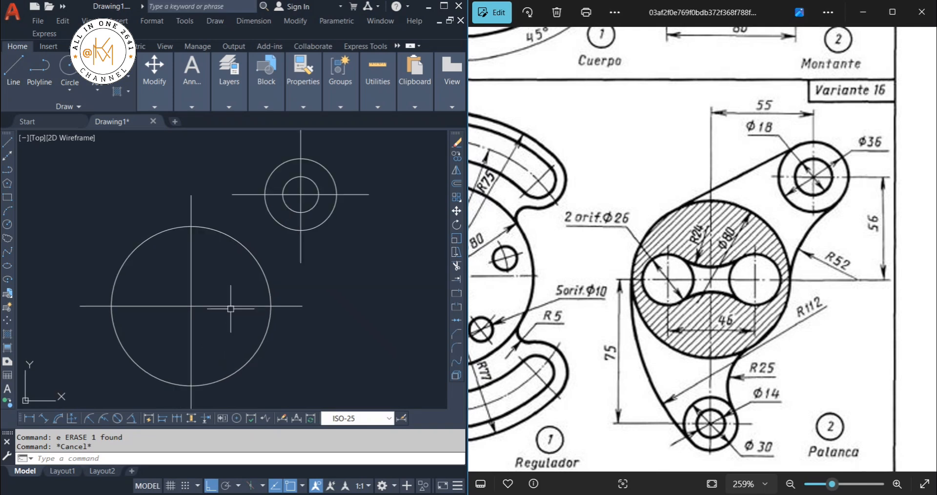
- Offset the diameter 80 circle's vertical centre line by 23 to both sides
{"action": "middle_click_drag", "start_coordinate": [229, 309], "coordinate": [286, 277]}
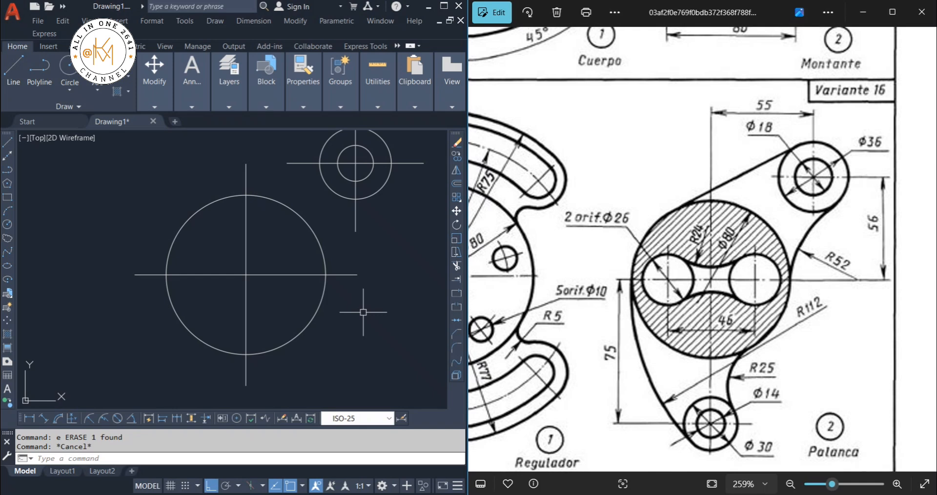
{"action": "scroll", "coordinate": [247, 299], "scroll_direction": "up", "scroll_amount": 3}
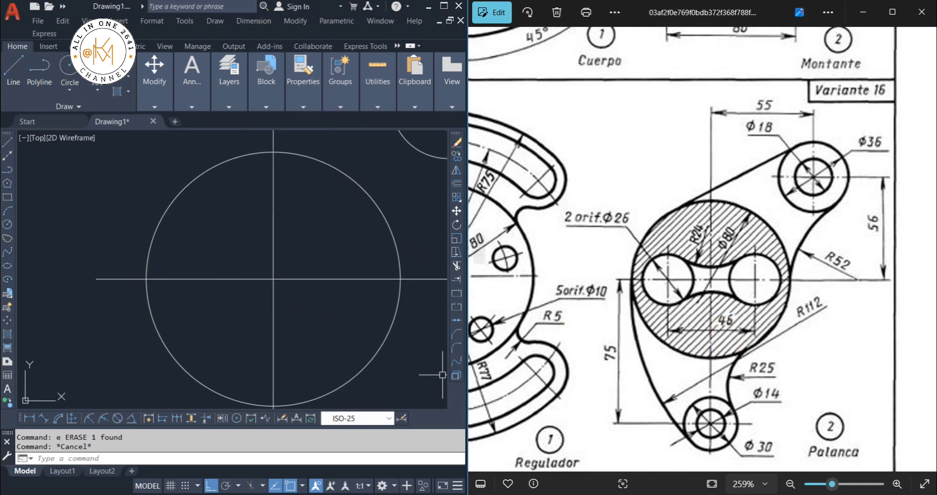
{"action": "key", "text": "Return"}
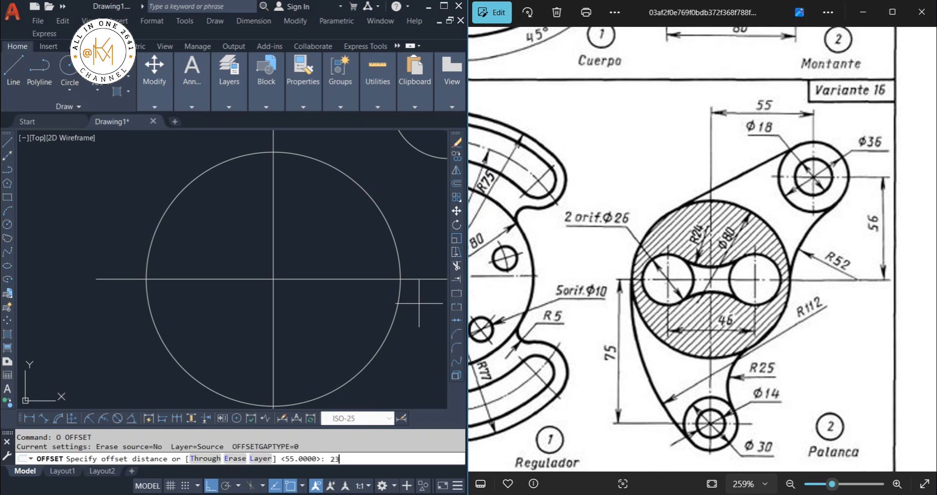
{"action": "key", "text": "Return"}
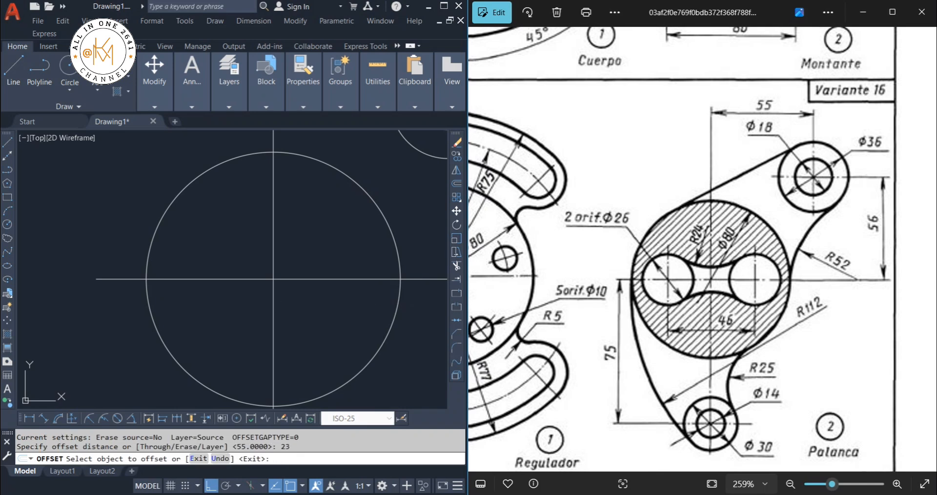
{"action": "left_click", "coordinate": [274, 303]}
{"action": "left_click", "coordinate": [306, 304]}
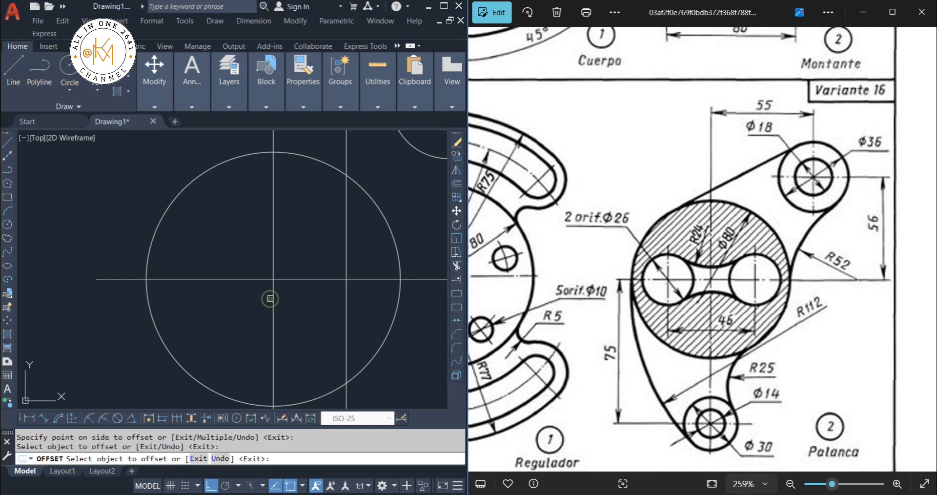
{"action": "left_click", "coordinate": [271, 299]}
{"action": "left_click", "coordinate": [229, 306]}
{"action": "key", "text": "Escape"}
{"action": "key", "text": "Escape"}
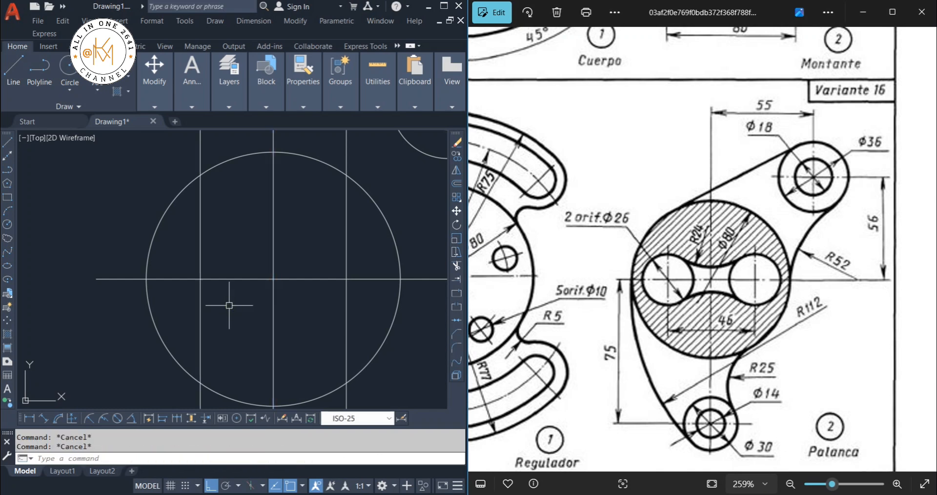
- Draw two diameter 26 circles centred where the two offset vertical lines cross the horizontal centre line
{"action": "type", "text": "c"}
{"action": "key", "text": "Return"}
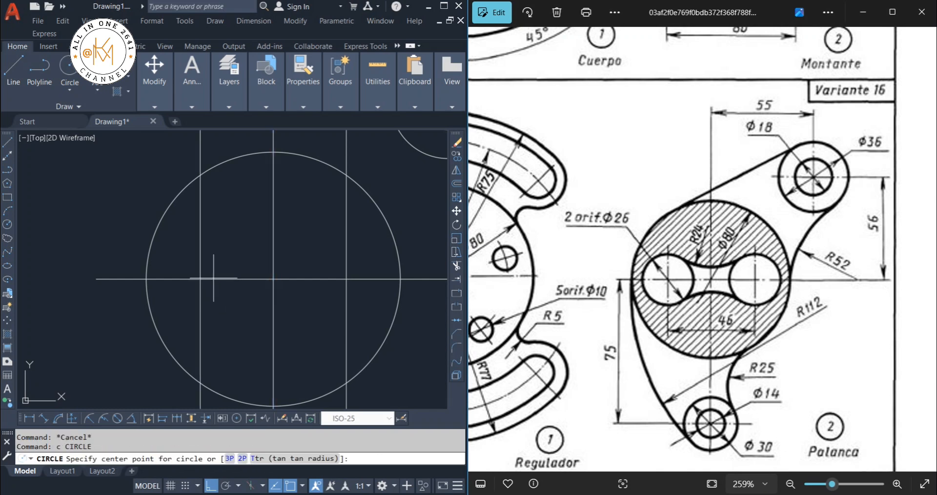
{"action": "left_click", "coordinate": [200, 279]}
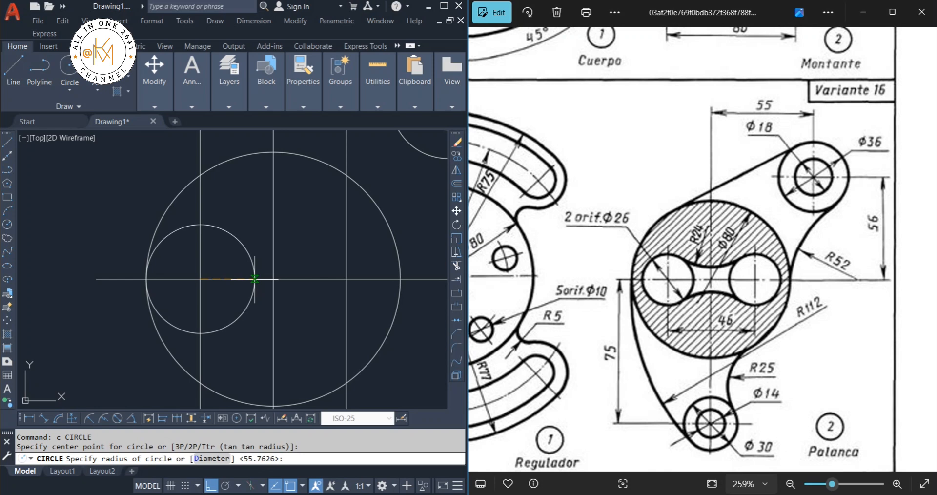
{"action": "type", "text": "d"}
{"action": "key", "text": "Return"}
{"action": "type", "text": "26"}
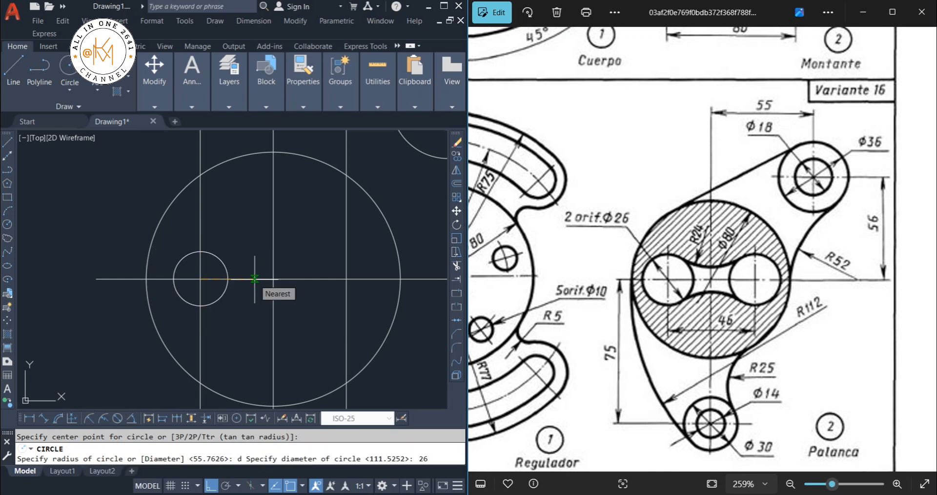
{"action": "key", "text": "Return"}
{"action": "key", "text": "Return"}
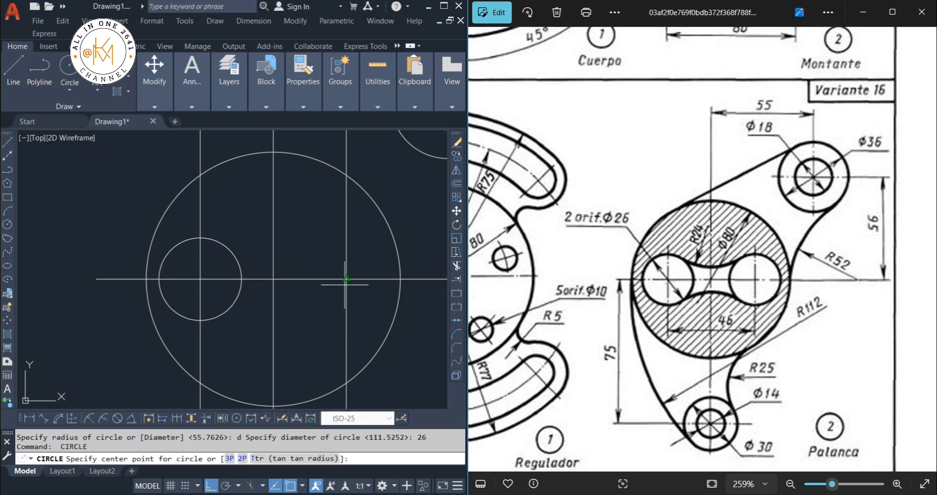
{"action": "left_click", "coordinate": [347, 280]}
{"action": "key", "text": "Return"}
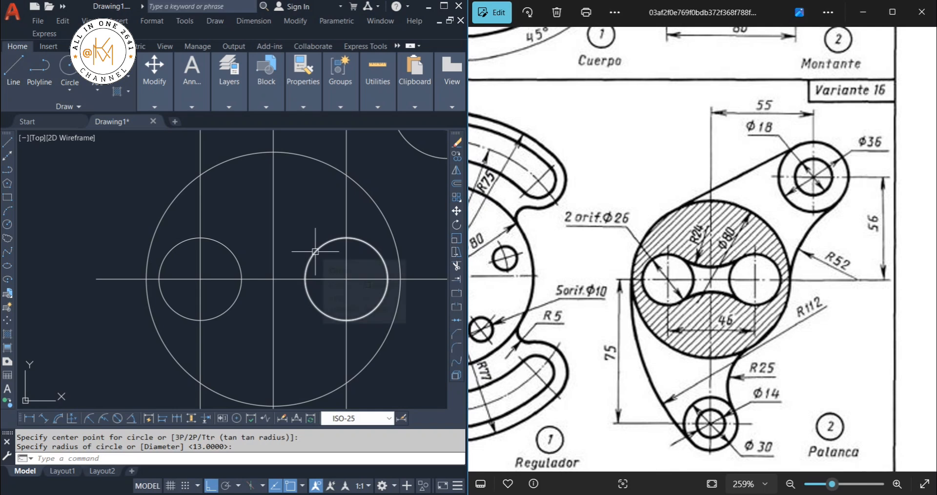
- Fillet the upper sides of the two diameter 26 circles with a radius 24 arc
{"action": "type", "text": "f"}
{"action": "key", "text": "Return"}
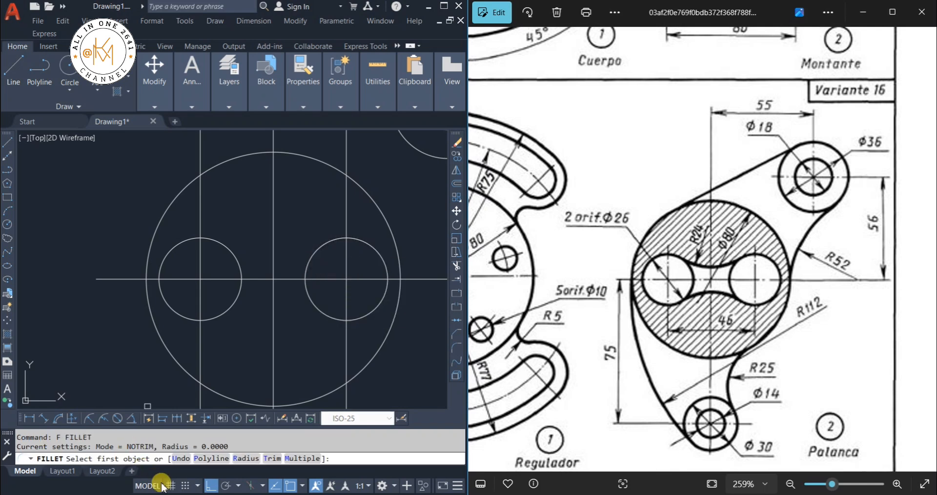
{"action": "left_click", "coordinate": [239, 459]}
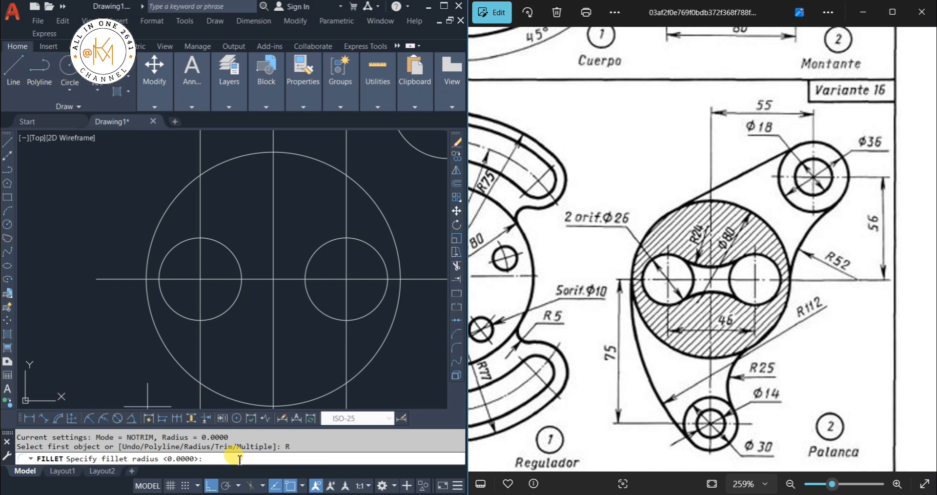
{"action": "type", "text": "24"}
{"action": "key", "text": "Return"}
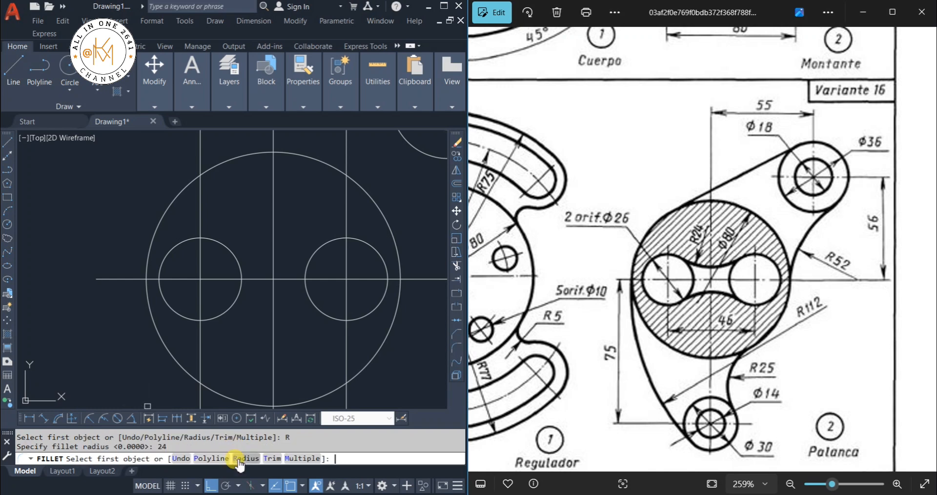
{"action": "left_click", "coordinate": [233, 250]}
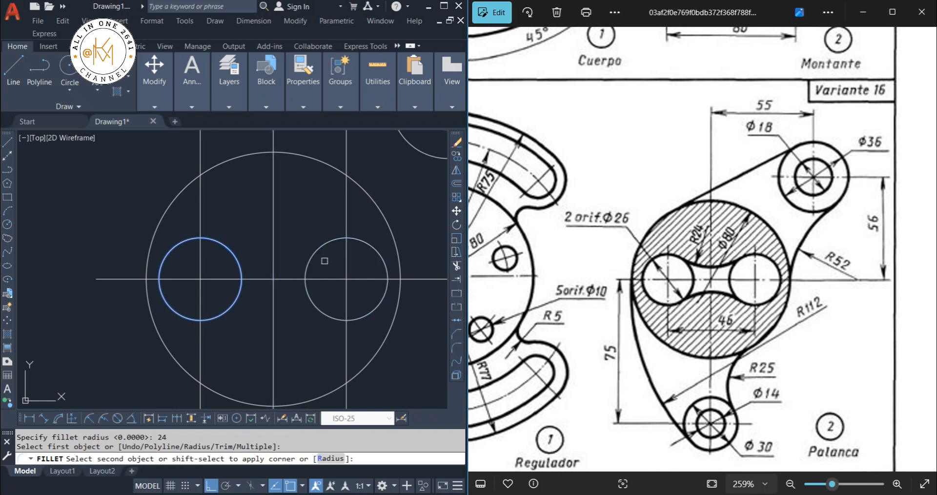
{"action": "left_click", "coordinate": [316, 250]}
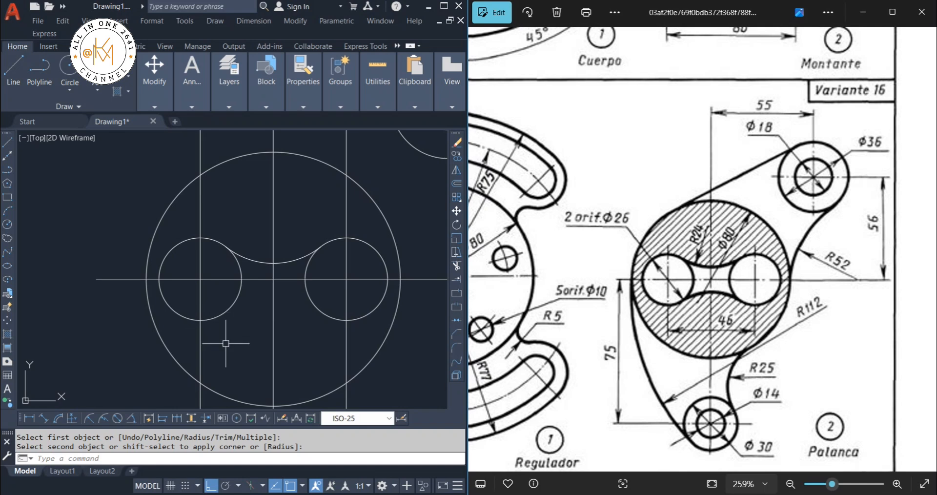
- Mirror the radius 24 arc about the horizontal centre line, keeping the original arc
{"action": "left_click", "coordinate": [296, 266]}
{"action": "left_click", "coordinate": [296, 261]}
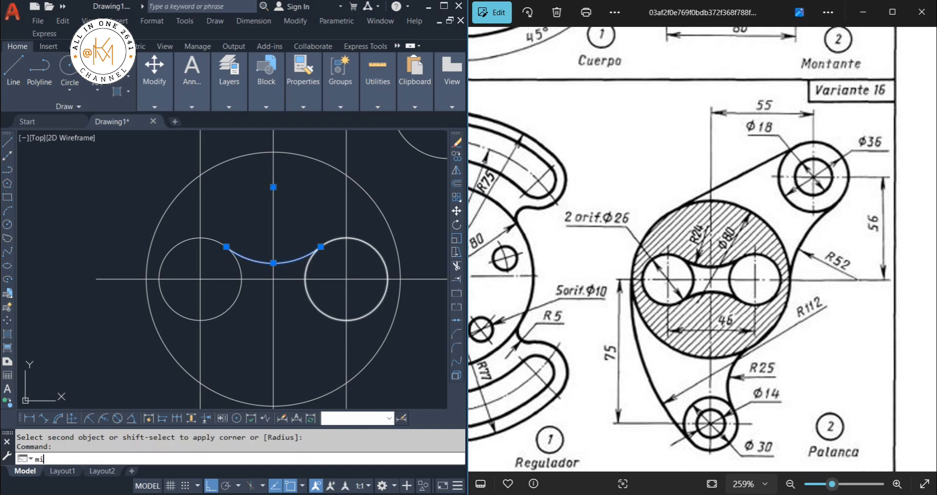
{"action": "key", "text": "Return"}
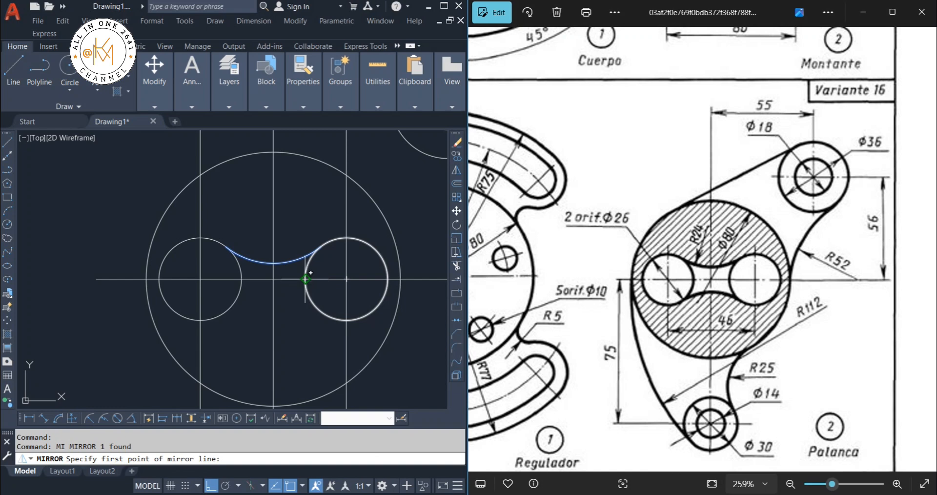
{"action": "left_click", "coordinate": [305, 280]}
{"action": "left_click", "coordinate": [242, 280]}
{"action": "key", "text": "Return"}
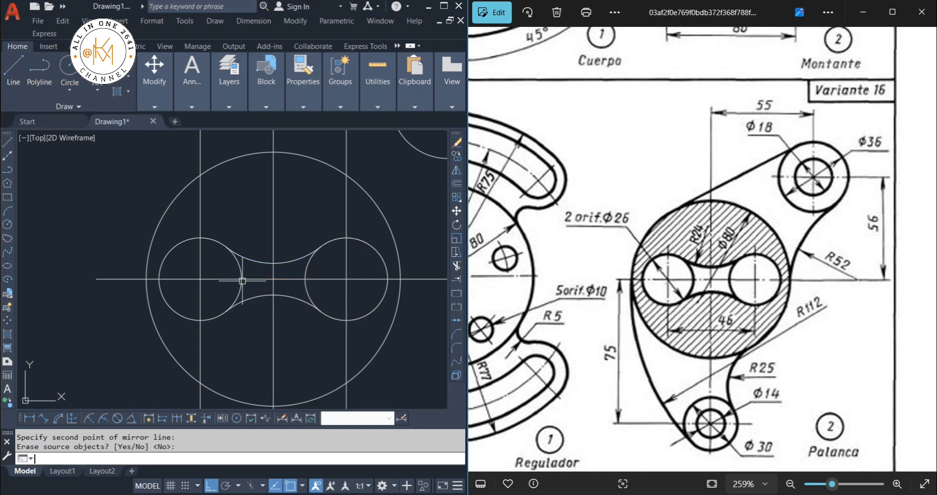
{"action": "middle_click_drag", "start_coordinate": [306, 313], "coordinate": [309, 297]}
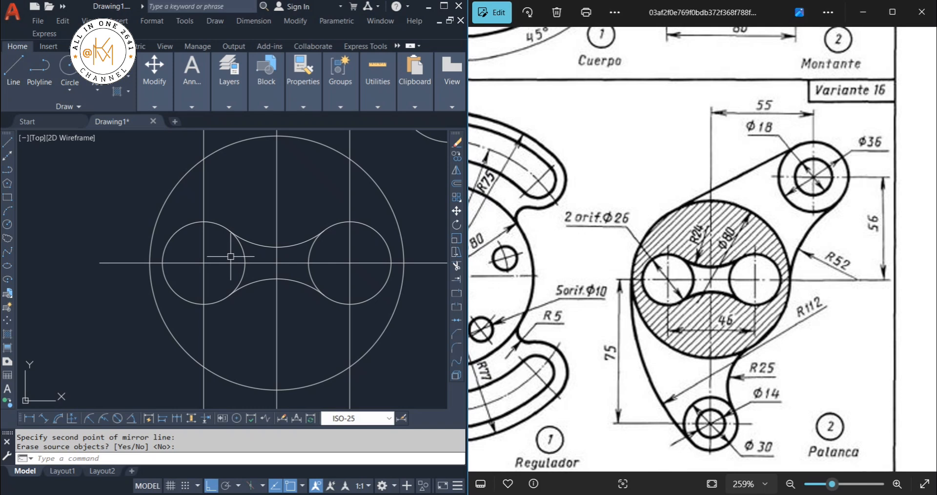
- Draw a larger concentric helper circle around the left diameter 26 circle
{"action": "scroll", "coordinate": [218, 297], "scroll_direction": "down", "scroll_amount": 5}
{"action": "middle_click_drag", "start_coordinate": [248, 244], "coordinate": [252, 310]}
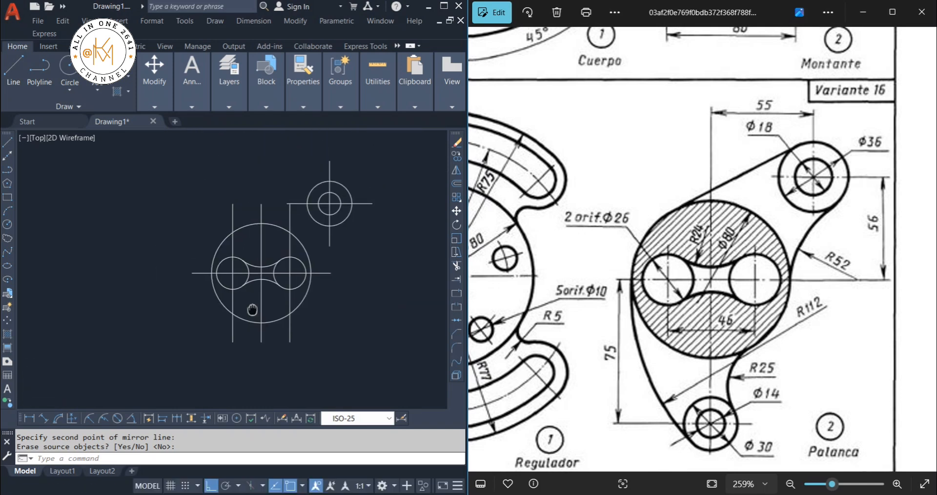
{"action": "scroll", "coordinate": [252, 310], "scroll_direction": "up", "scroll_amount": 2}
{"action": "left_click", "coordinate": [327, 376]}
{"action": "left_click", "coordinate": [298, 352]}
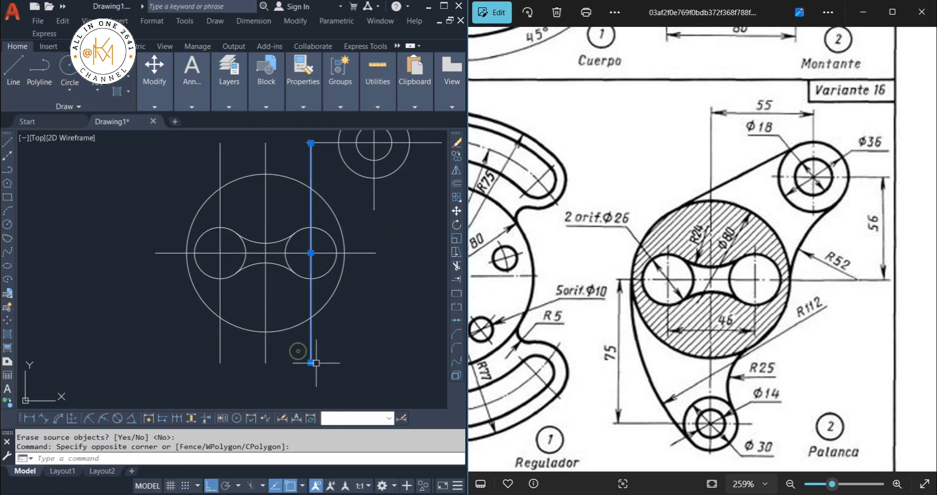
{"action": "type", "text": "c"}
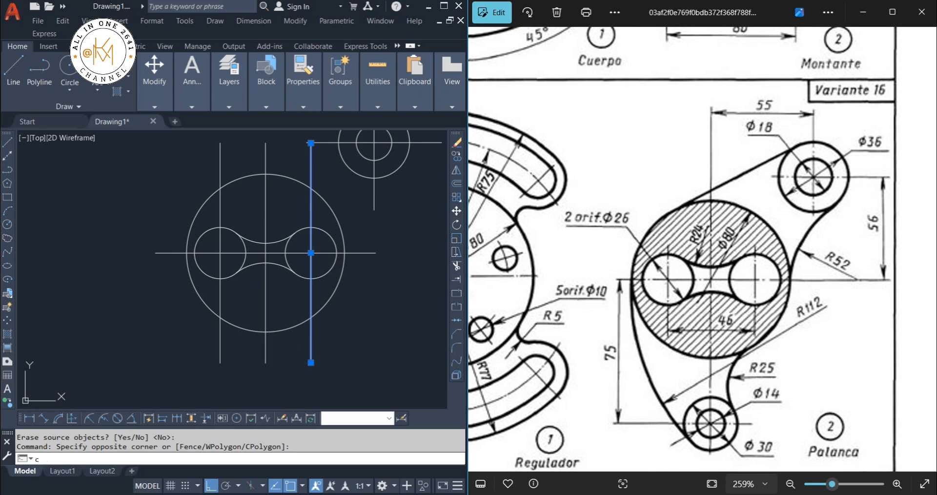
{"action": "key", "text": "Return"}
{"action": "left_click", "coordinate": [220, 253]}
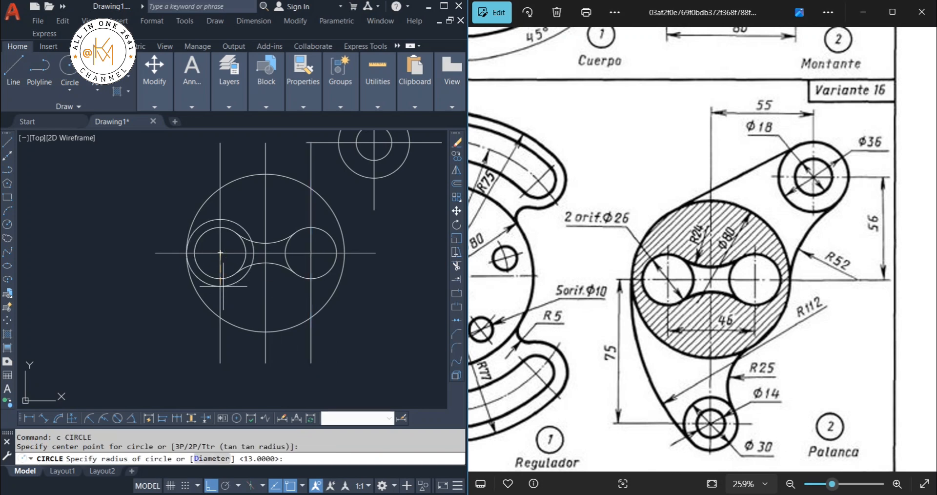
{"action": "key", "text": "Escape"}
- Trim the left offset vertical line between its helper circle and the diameter 80 circle, above and below
{"action": "type", "text": "t"}
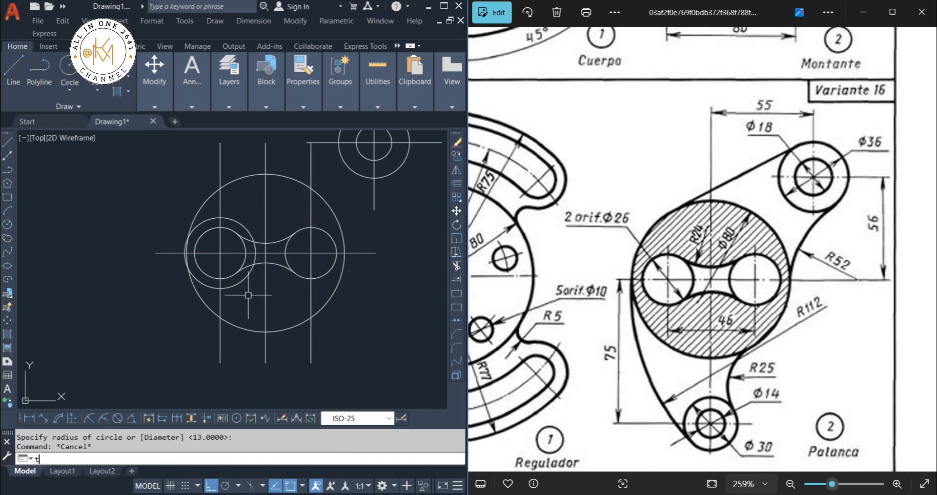
{"action": "type", "text": "r"}
{"action": "key", "text": "Return"}
{"action": "left_click", "coordinate": [222, 200]}
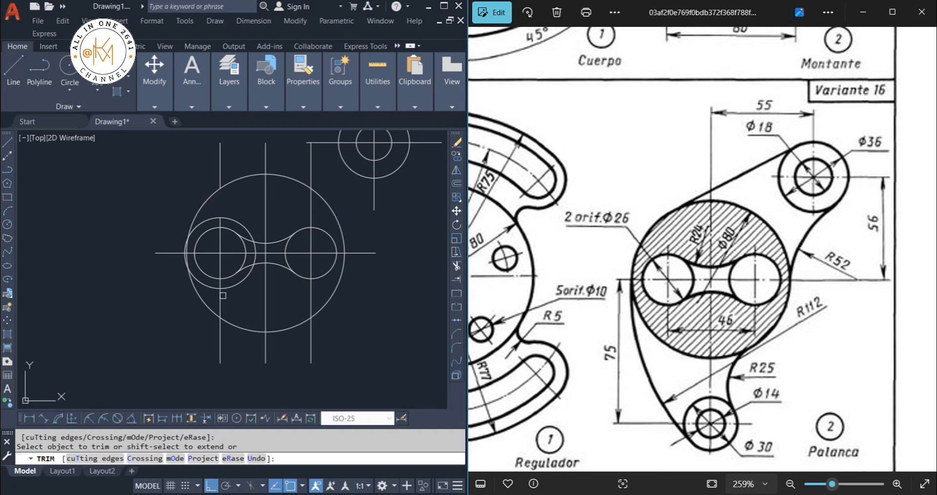
{"action": "key", "text": "Escape"}
- Erase the left vertical line's leftover outer pieces, the helper circle and the whole right offset vertical line
{"action": "left_click", "coordinate": [223, 338]}
{"action": "left_click", "coordinate": [212, 341]}
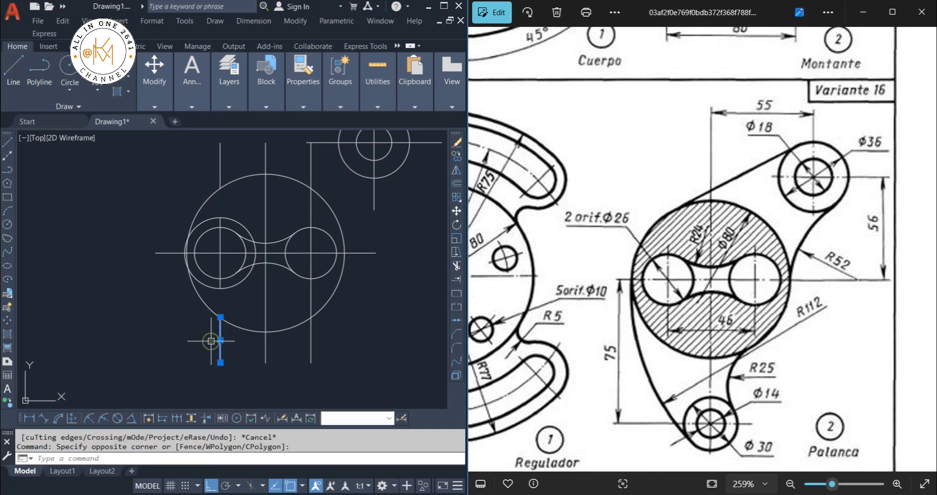
{"action": "type", "text": "e"}
{"action": "key", "text": "Return"}
{"action": "key", "text": "Return"}
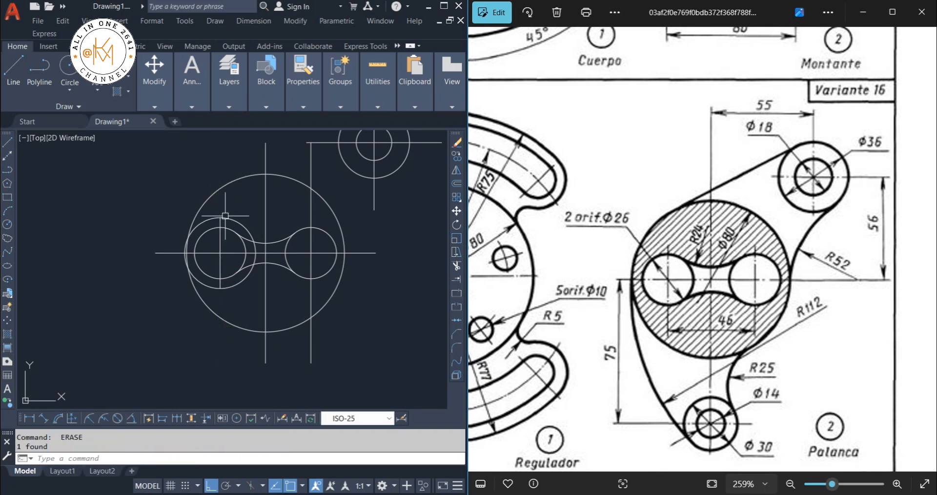
{"action": "left_click", "coordinate": [225, 216]}
{"action": "key", "text": "Return"}
{"action": "left_click", "coordinate": [311, 216]}
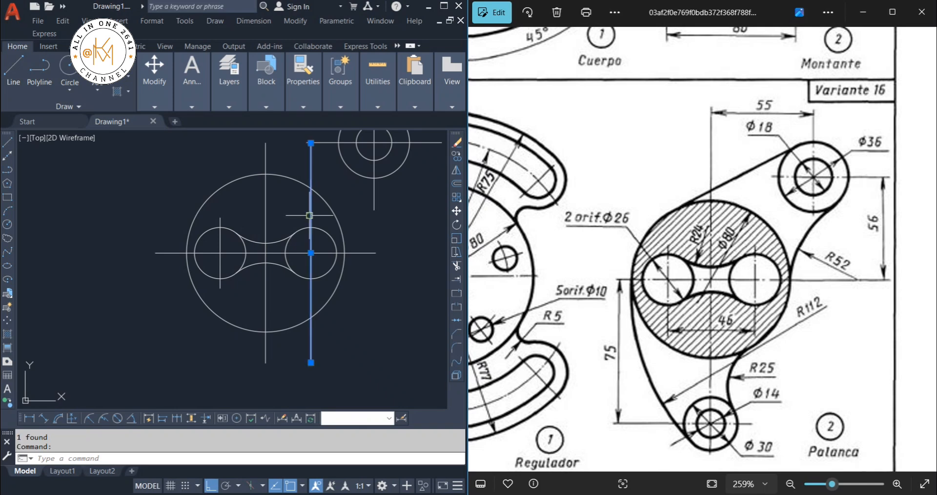
{"action": "key", "text": "Return"}
- Mirror the left diameter 26 circle's short vertical centre line about the diameter 80 circle's vertical centre line, keeping the original
{"action": "type", "text": "mi"}
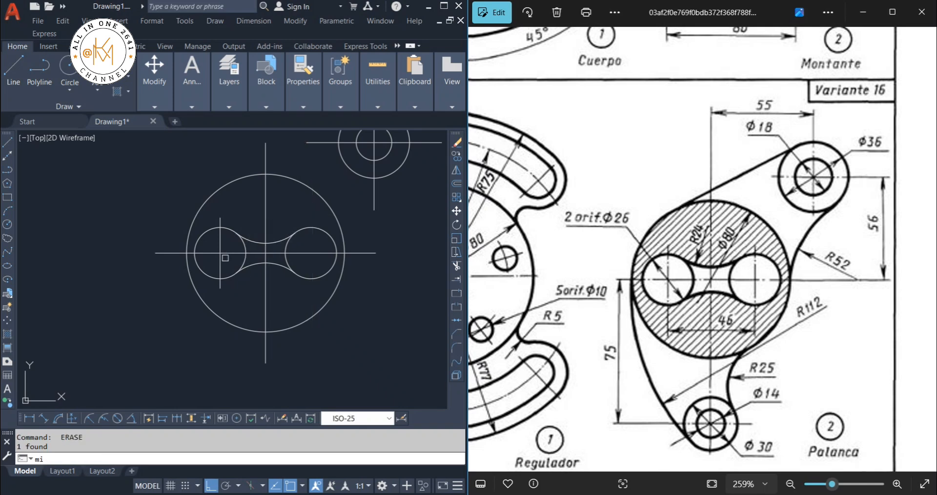
{"action": "key", "text": "Return"}
{"action": "left_click", "coordinate": [223, 256]}
{"action": "key", "text": "Return"}
{"action": "left_click", "coordinate": [265, 213]}
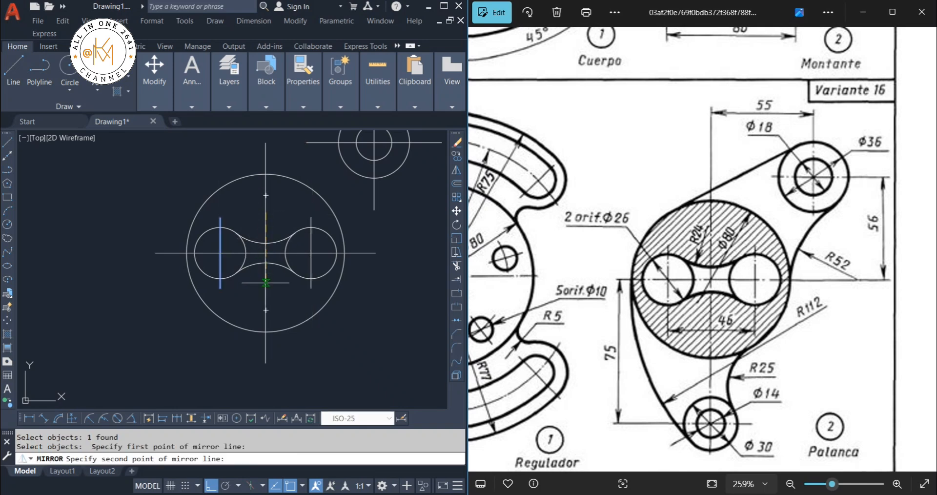
{"action": "left_click", "coordinate": [266, 282]}
{"action": "key", "text": "Return"}
- Stretch the lower end of the diameter 80 circle's vertical centre line well down below the circle
{"action": "middle_click_drag", "start_coordinate": [404, 289], "coordinate": [373, 255]}
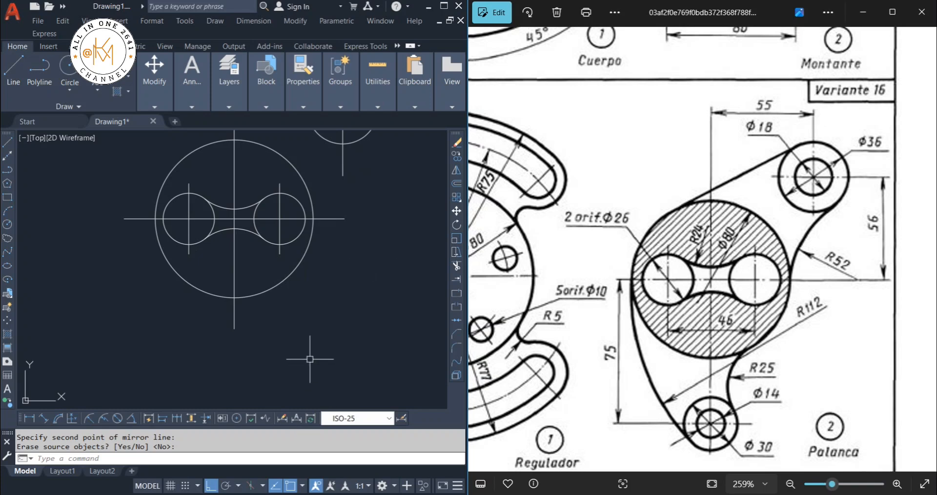
{"action": "scroll", "coordinate": [310, 359], "scroll_direction": "down", "scroll_amount": 3}
{"action": "middle_click_drag", "start_coordinate": [293, 330], "coordinate": [278, 300]}
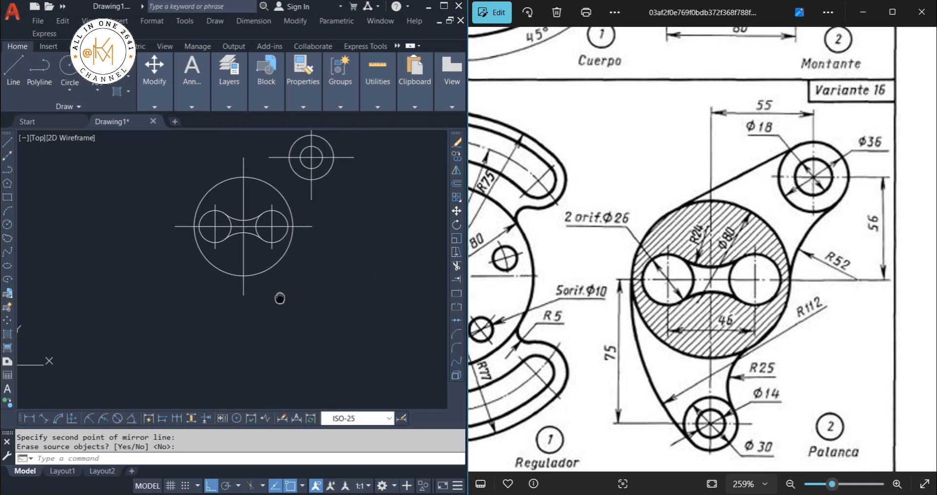
{"action": "left_click", "coordinate": [242, 285]}
{"action": "left_click", "coordinate": [243, 289]}
{"action": "middle_click_drag", "start_coordinate": [257, 361], "coordinate": [314, 308]}
{"action": "left_click", "coordinate": [263, 346]}
{"action": "key", "text": "Escape"}
{"action": "key", "text": "Escape"}
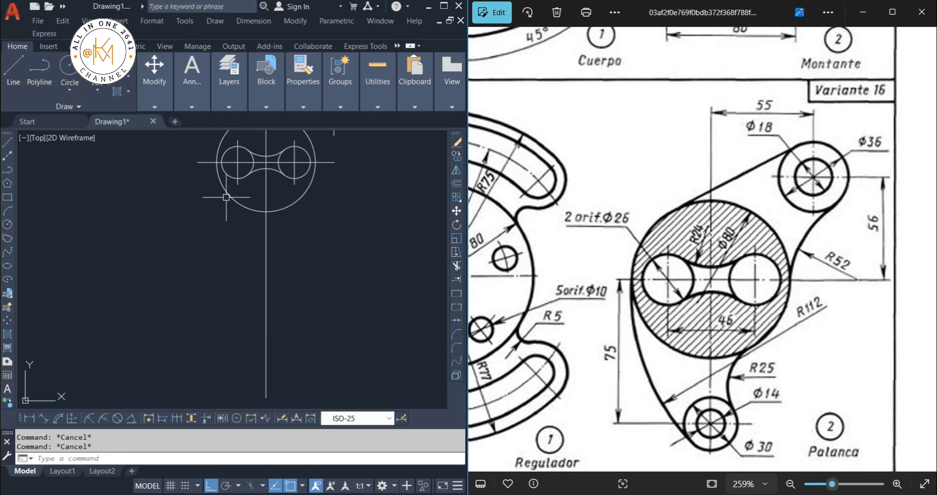
- Offset the diameter 80 circle's horizontal centre line 75 units downward
{"action": "left_click", "coordinate": [207, 162]}
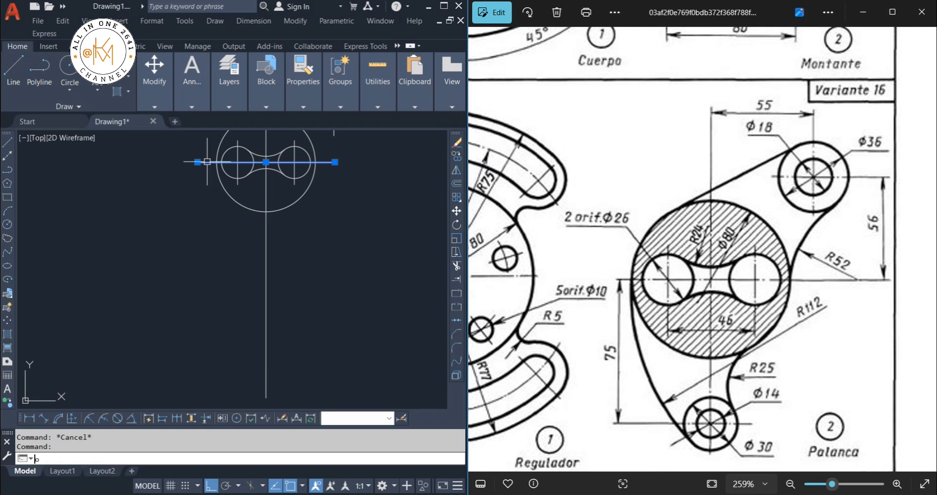
{"action": "type", "text": "o"}
{"action": "key", "text": "Return"}
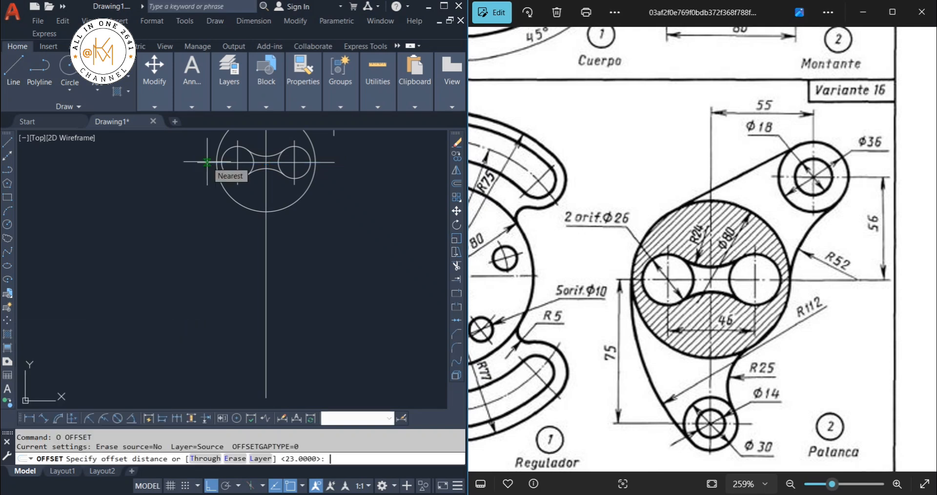
{"action": "type", "text": "75"}
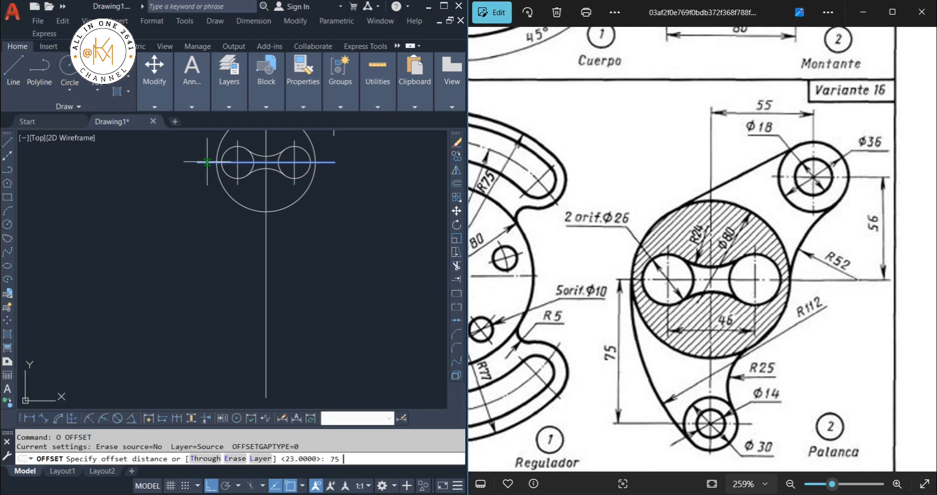
{"action": "key", "text": "Return"}
{"action": "left_click", "coordinate": [206, 161]}
{"action": "left_click", "coordinate": [217, 256]}
{"action": "key", "text": "Escape"}
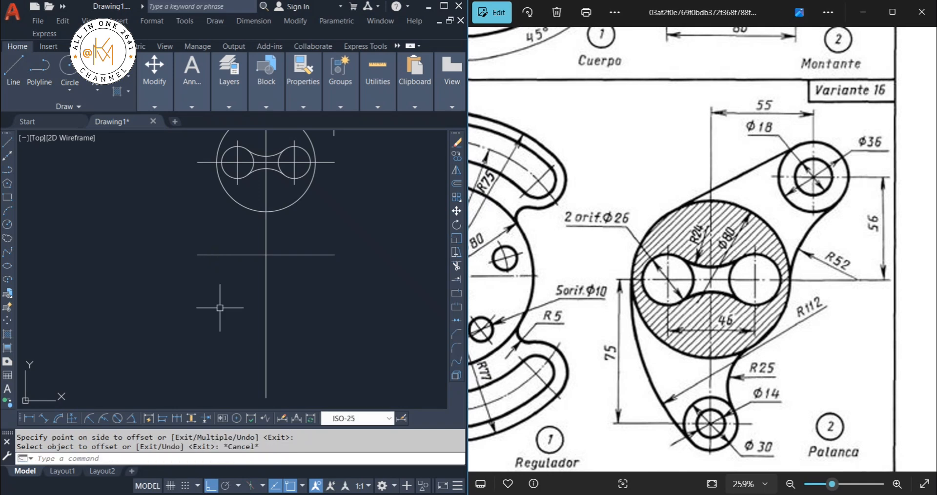
- Shorten the long vertical centre line so its lower end stops a little below the lower horizontal centre line
{"action": "left_click", "coordinate": [264, 365]}
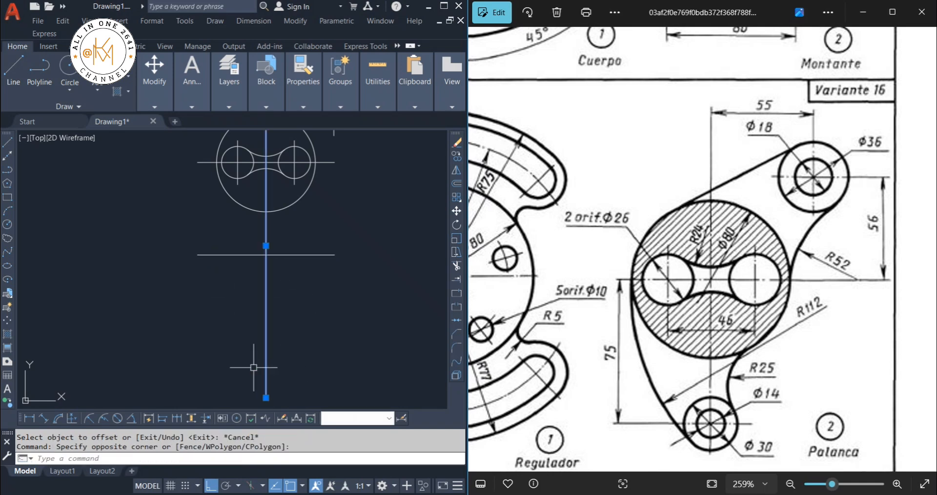
{"action": "left_click", "coordinate": [266, 396]}
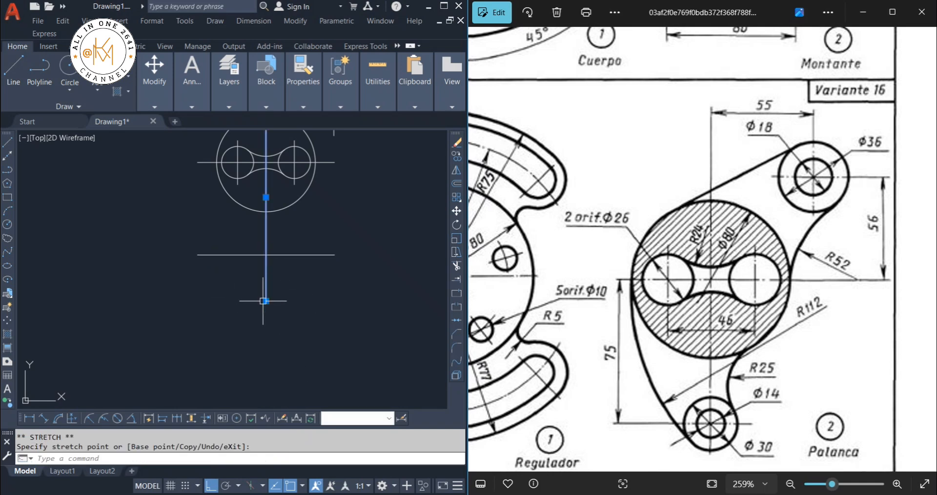
{"action": "key", "text": "Escape"}
- Draw a diameter 14 circle centred where the vertical centre line crosses the lower horizontal centre line
{"action": "scroll", "coordinate": [254, 273], "scroll_direction": "up", "scroll_amount": 3}
{"action": "type", "text": "c"}
{"action": "key", "text": "Return"}
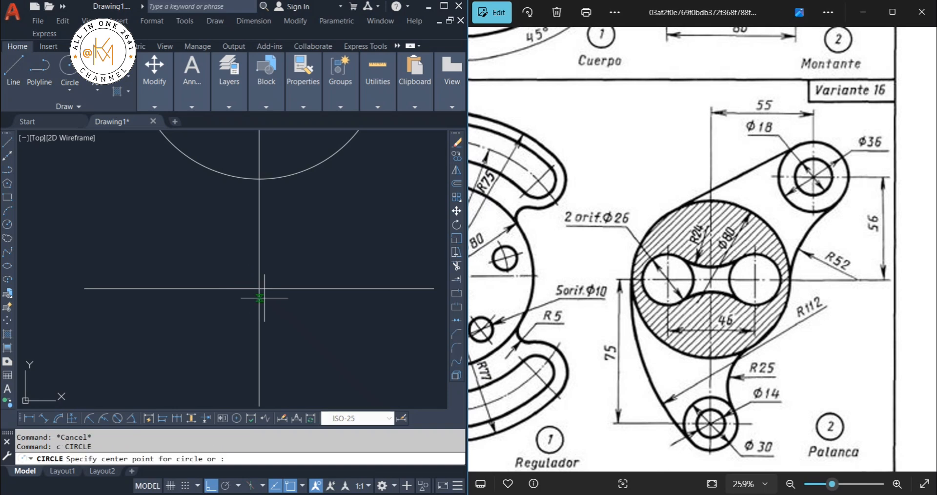
{"action": "left_click", "coordinate": [259, 289]}
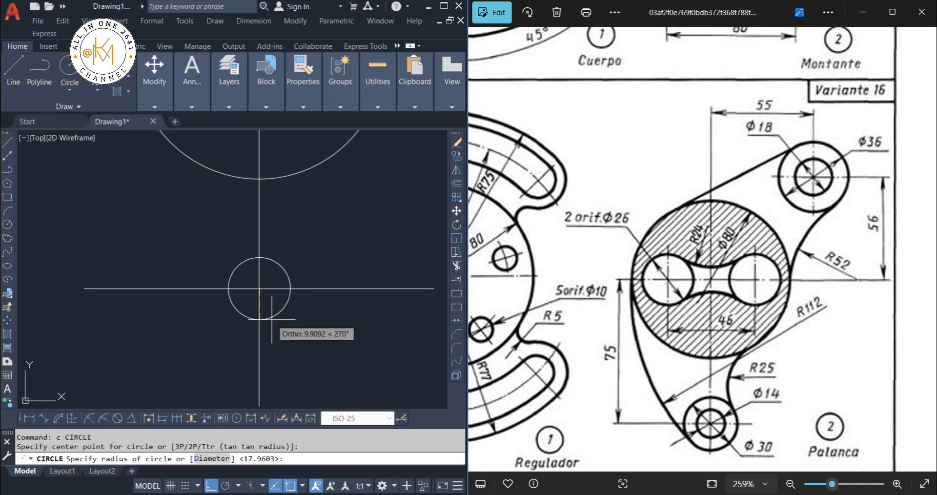
{"action": "type", "text": "d"}
{"action": "key", "text": "Return"}
{"action": "type", "text": "14"}
{"action": "key", "text": "Return"}
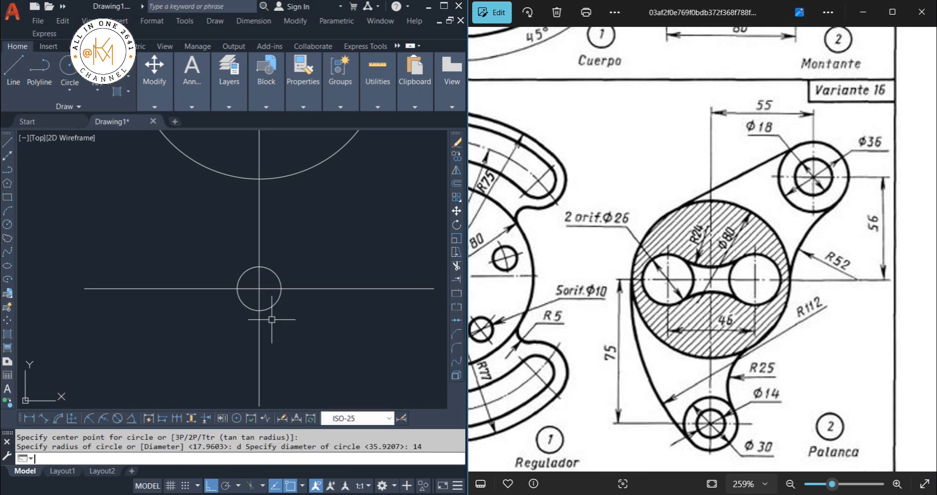
- Draw a diameter 30 circle concentric with the diameter 14 circle
{"action": "key", "text": "Return"}
{"action": "type", "text": "ce"}
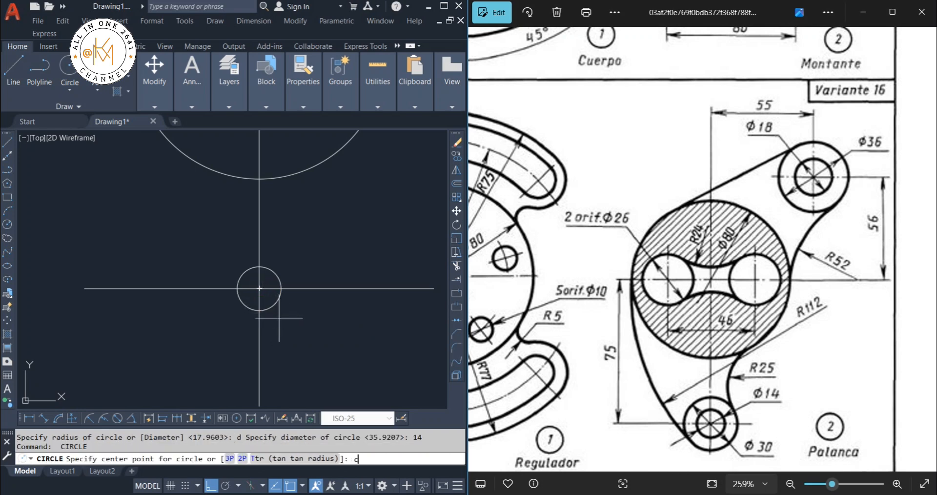
{"action": "type", "text": "n"}
{"action": "key", "text": "Return"}
{"action": "left_click", "coordinate": [263, 305]}
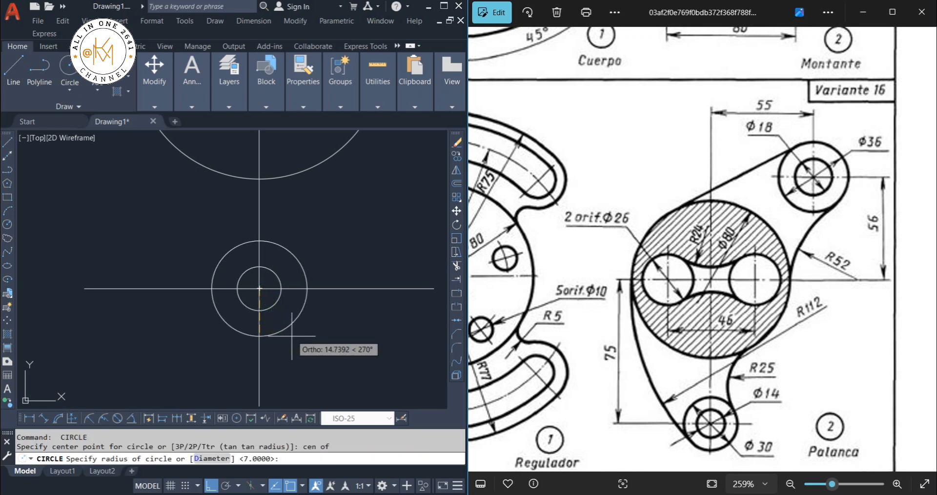
{"action": "type", "text": "d"}
{"action": "key", "text": "Return"}
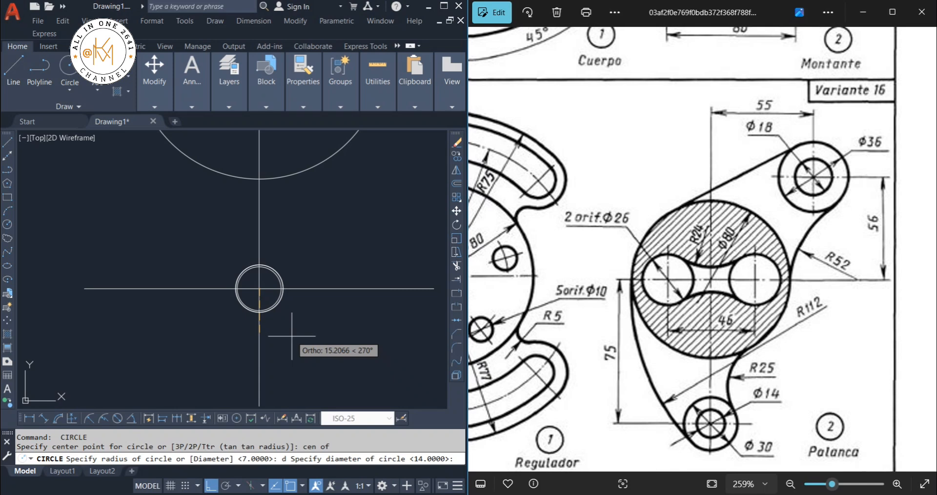
{"action": "type", "text": "30"}
{"action": "key", "text": "Return"}
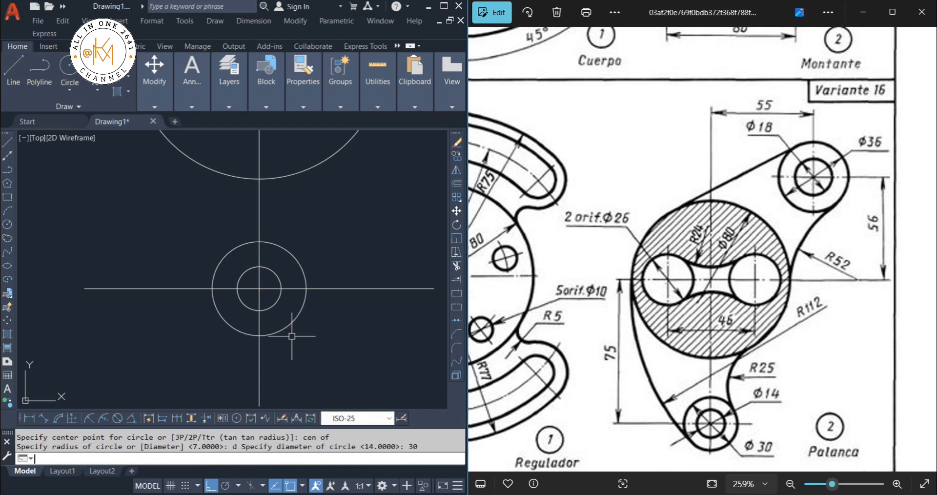
- Fillet the diameter 30 and diameter 80 circles on their right side with radius 25
{"action": "scroll", "coordinate": [292, 336], "scroll_direction": "down", "scroll_amount": 2}
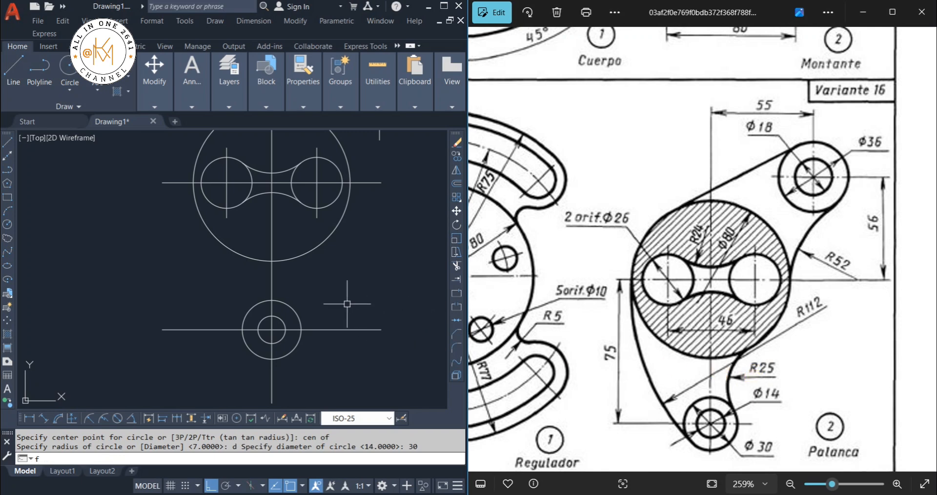
{"action": "key", "text": "Return"}
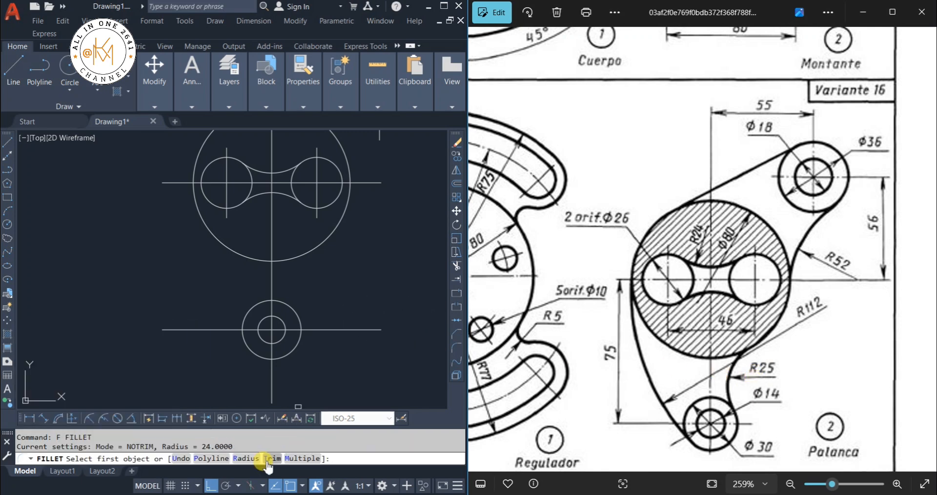
{"action": "left_click", "coordinate": [248, 458]}
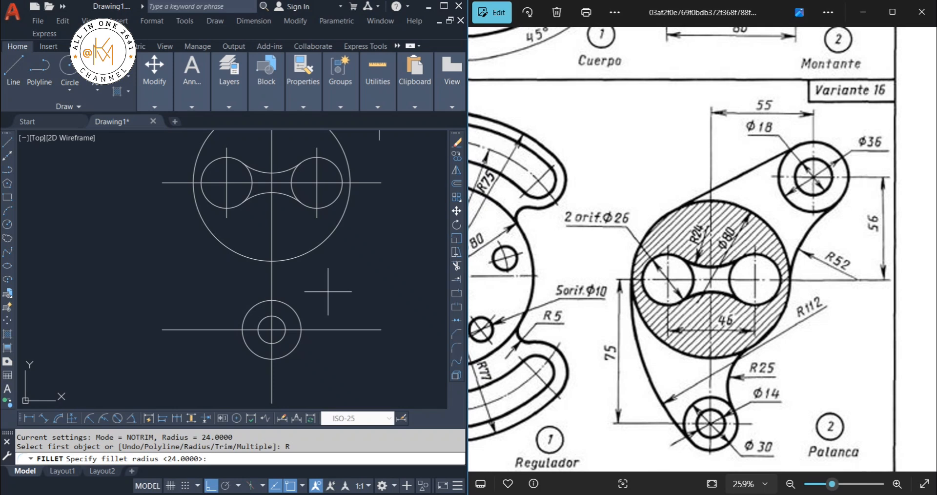
{"action": "type", "text": "25"}
{"action": "key", "text": "Return"}
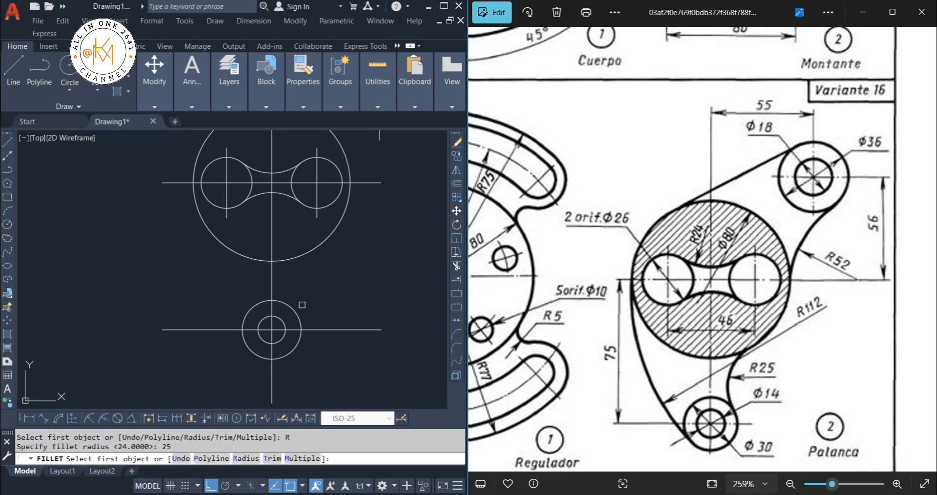
{"action": "left_click", "coordinate": [294, 307]}
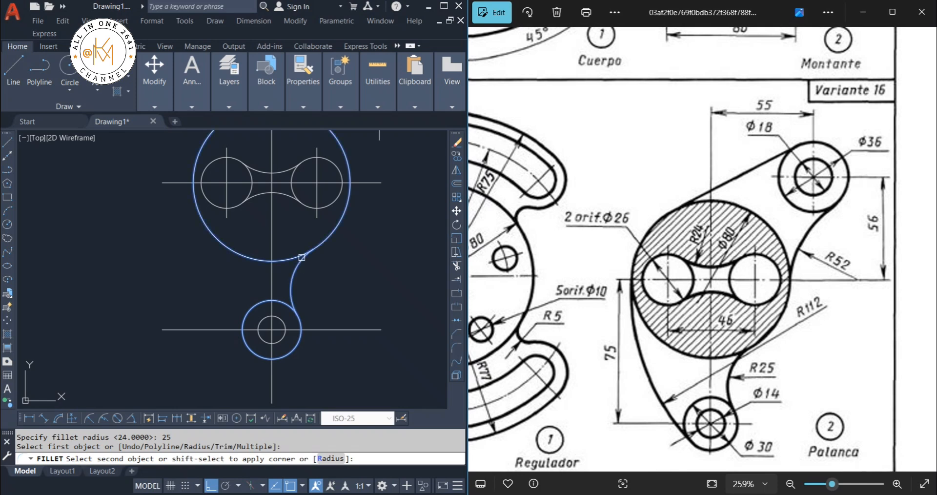
{"action": "left_click", "coordinate": [297, 264]}
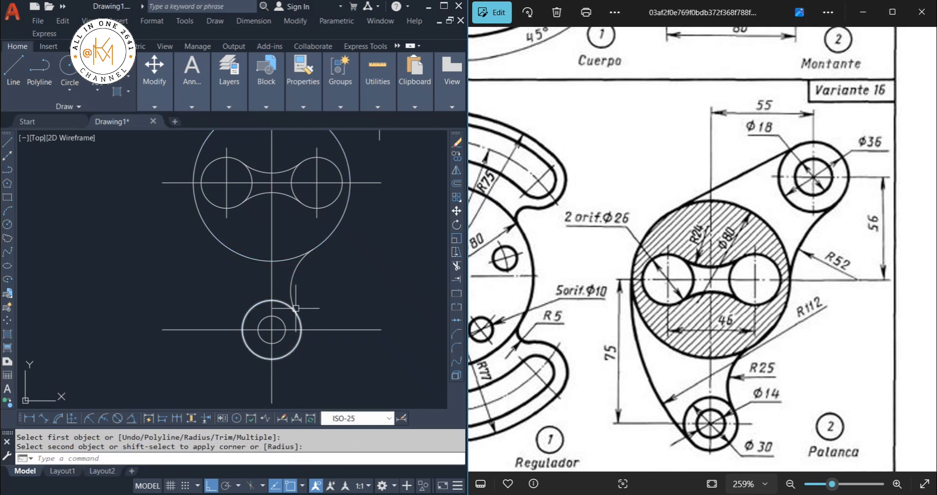
- Fillet the diameter 80 circle and the upper-right diameter 36 circle on their lower right side with radius 52
{"action": "middle_click_drag", "start_coordinate": [276, 180], "coordinate": [211, 286]}
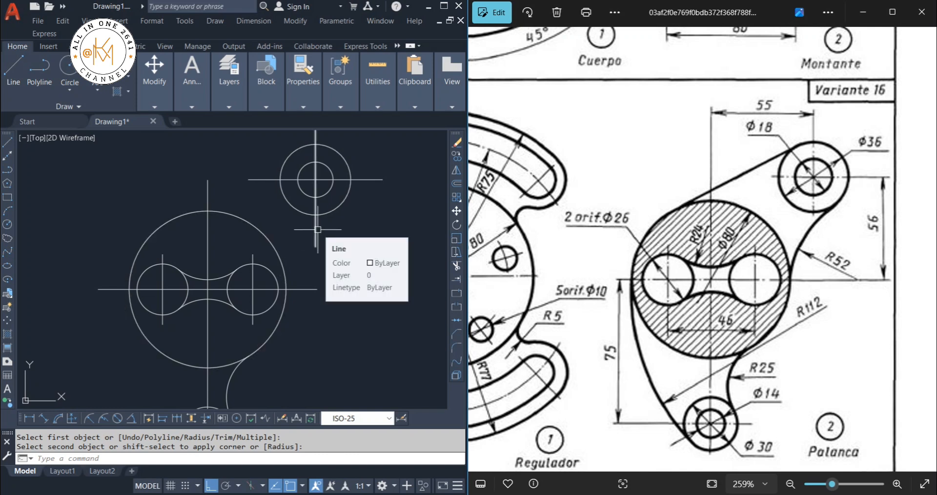
{"action": "key", "text": "Return"}
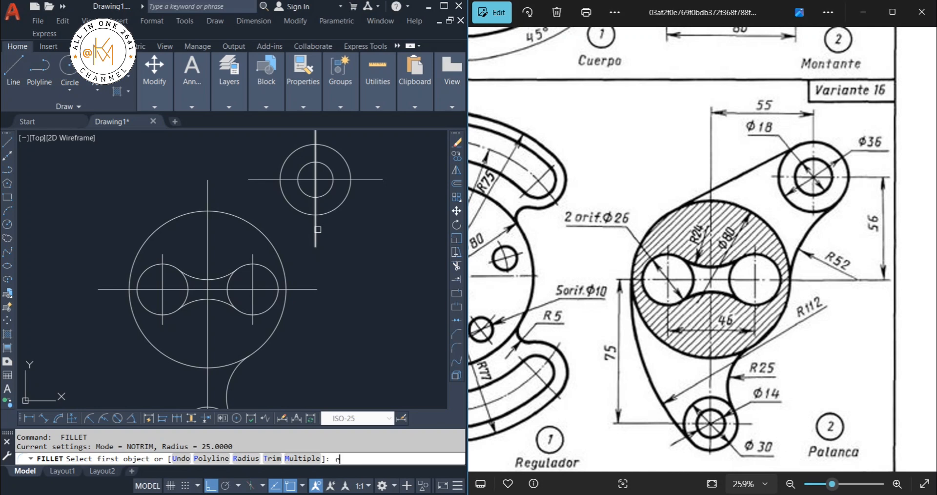
{"action": "type", "text": "r"}
{"action": "key", "text": "Return"}
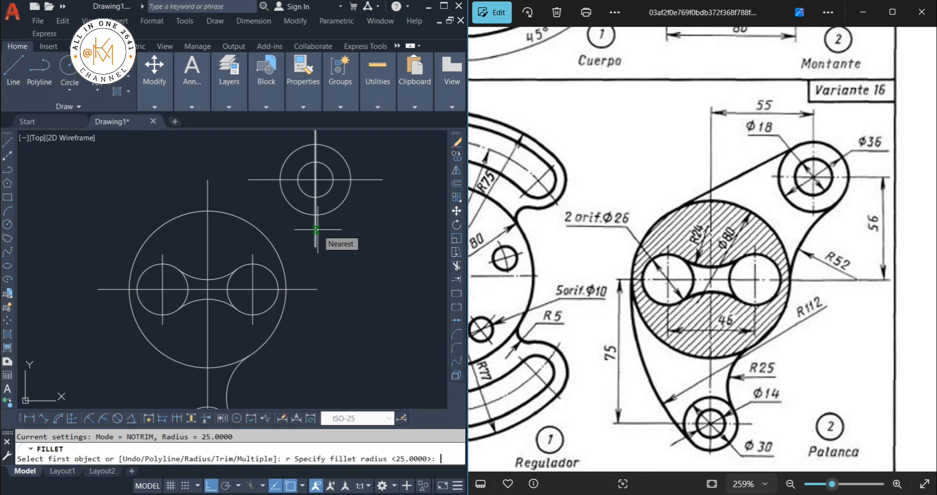
{"action": "type", "text": "52"}
{"action": "key", "text": "Return"}
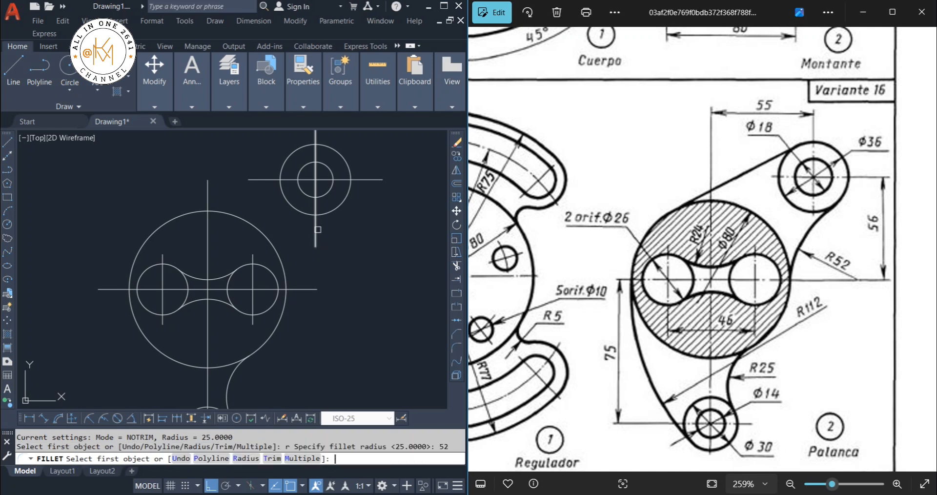
{"action": "left_click", "coordinate": [275, 257]}
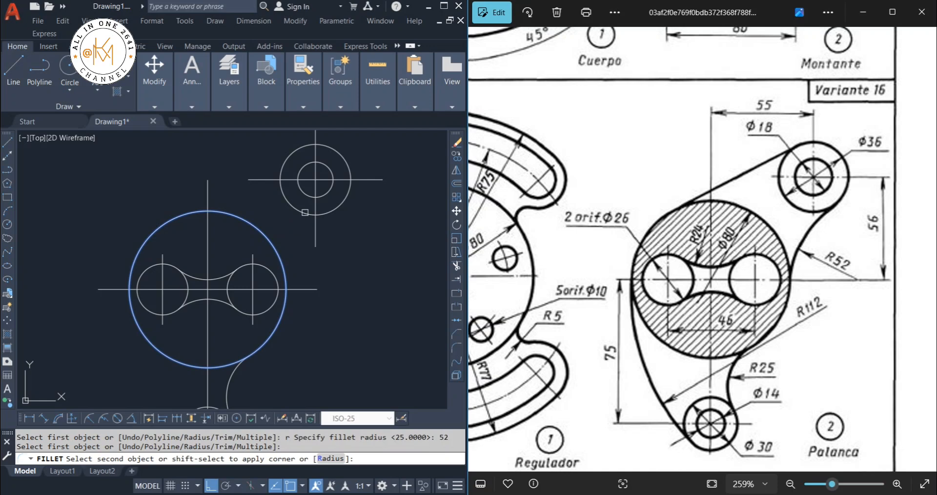
{"action": "left_click", "coordinate": [305, 212]}
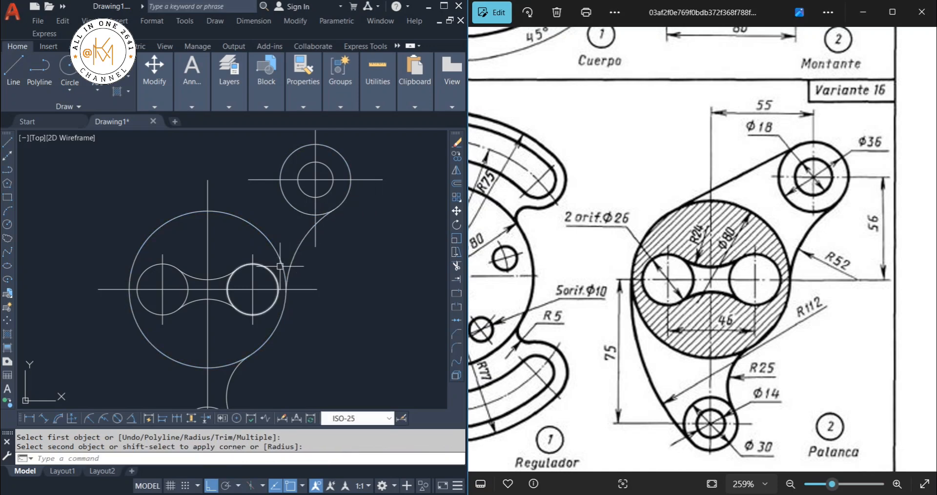
- Draw a line tangent to the upper left of the diameter 36 circle and the upper left of the diameter 80 circle
{"action": "middle_click_drag", "start_coordinate": [280, 266], "coordinate": [298, 301]}
{"action": "scroll", "coordinate": [297, 301], "scroll_direction": "up", "scroll_amount": 1}
{"action": "middle_click_drag", "start_coordinate": [189, 250], "coordinate": [256, 274]}
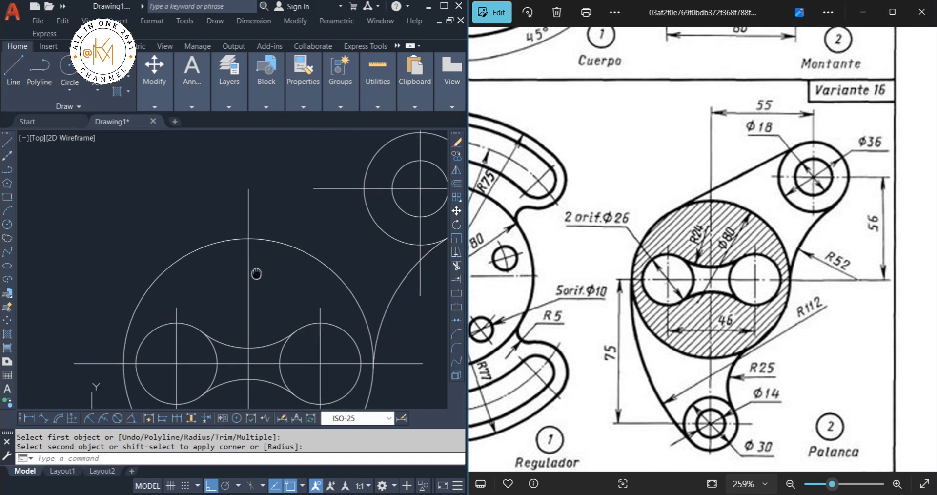
{"action": "scroll", "coordinate": [256, 273], "scroll_direction": "down", "scroll_amount": 2}
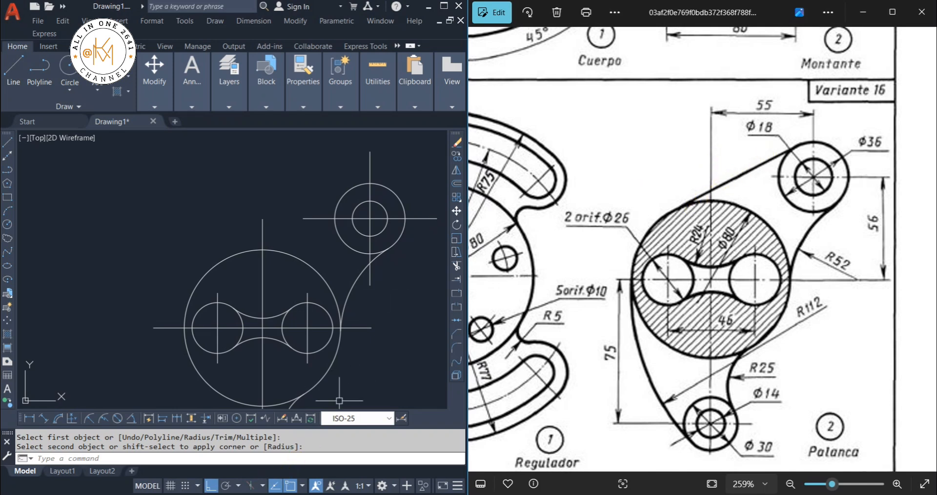
{"action": "left_click", "coordinate": [213, 486]}
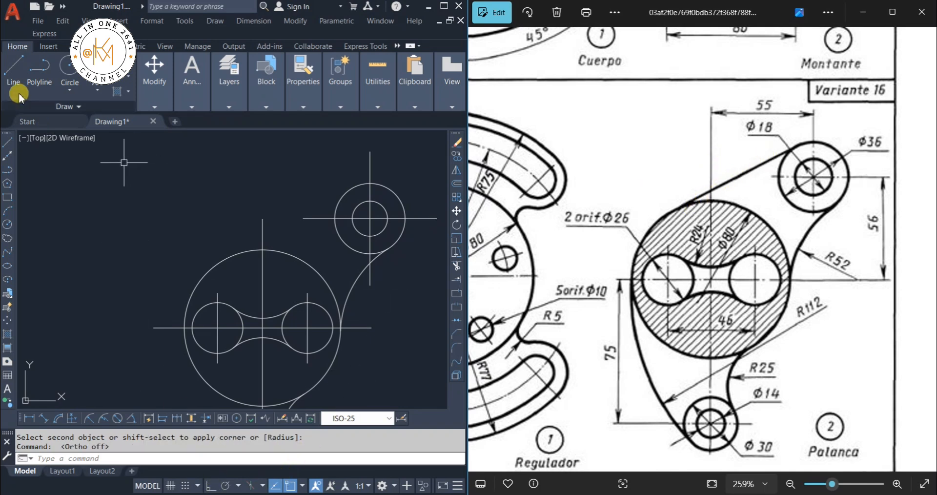
{"action": "left_click", "coordinate": [13, 73]}
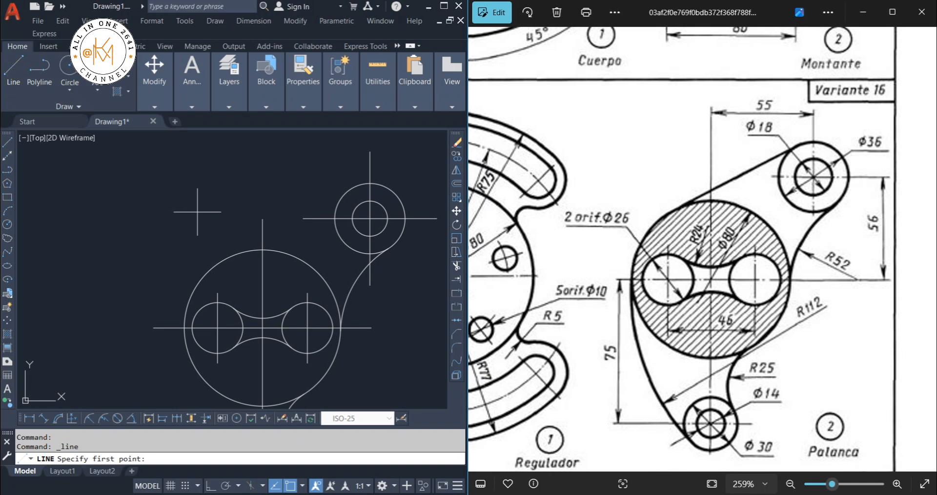
{"action": "key", "text": "F8"}
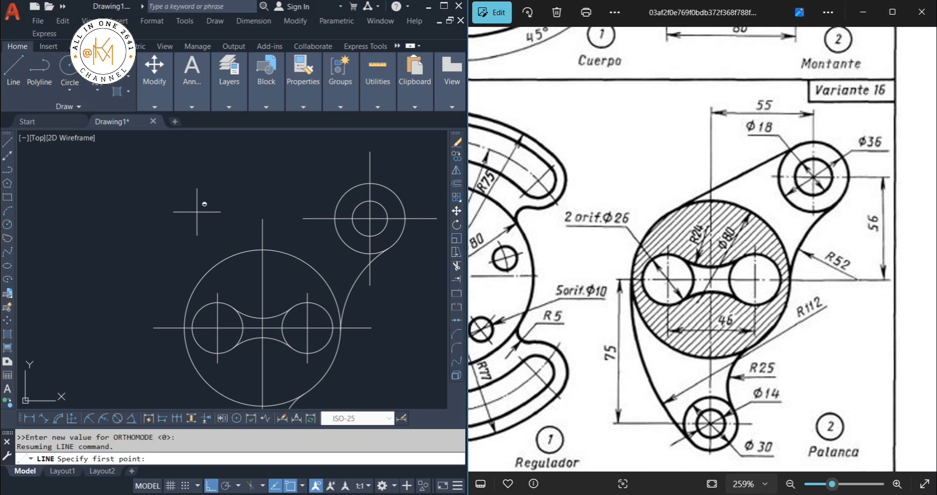
{"action": "right_click", "coordinate": [197, 211], "text": "shift"}
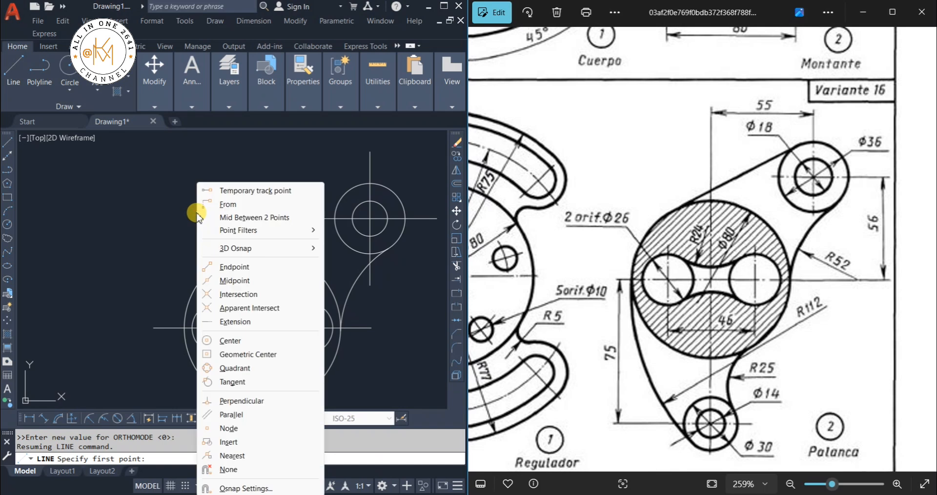
{"action": "left_click", "coordinate": [232, 382]}
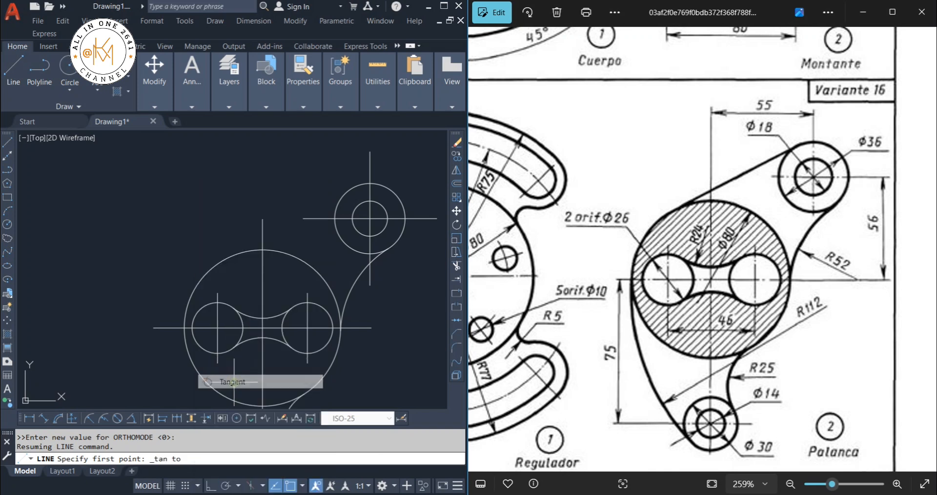
{"action": "left_click", "coordinate": [303, 486]}
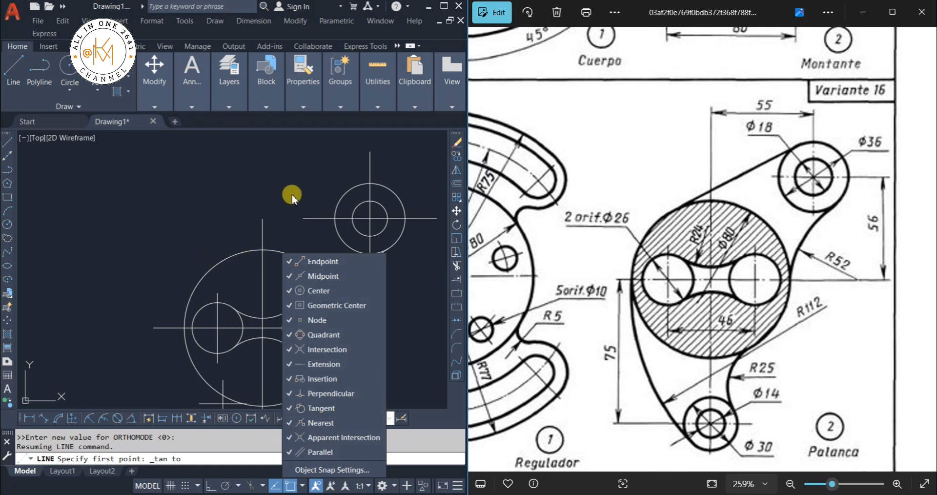
{"action": "left_click", "coordinate": [319, 181]}
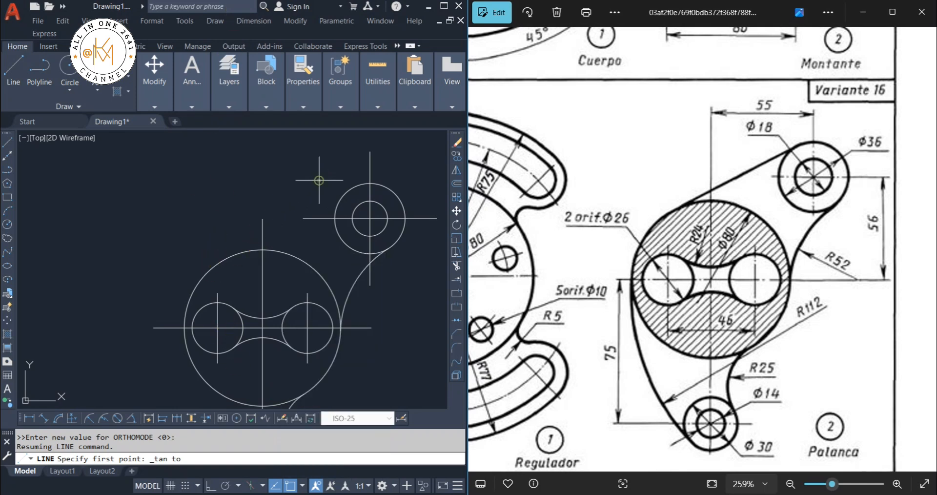
{"action": "left_click", "coordinate": [345, 189]}
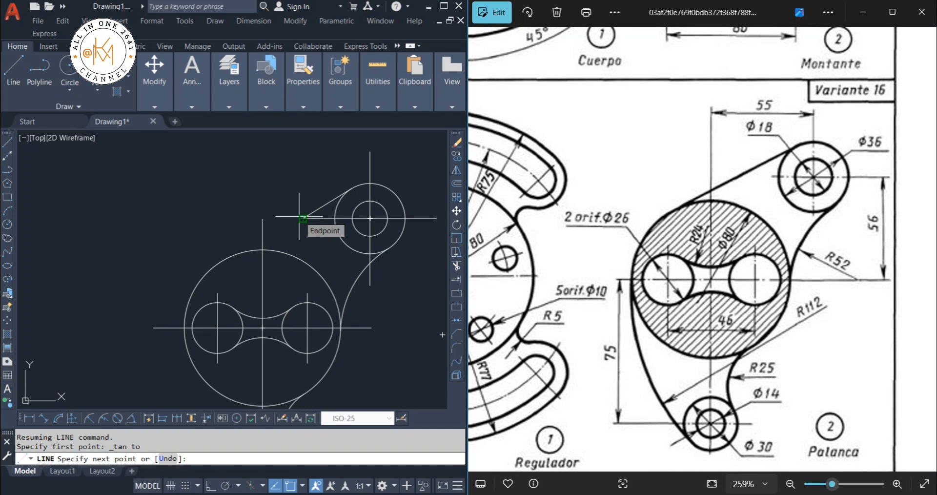
{"action": "key", "text": "F8"}
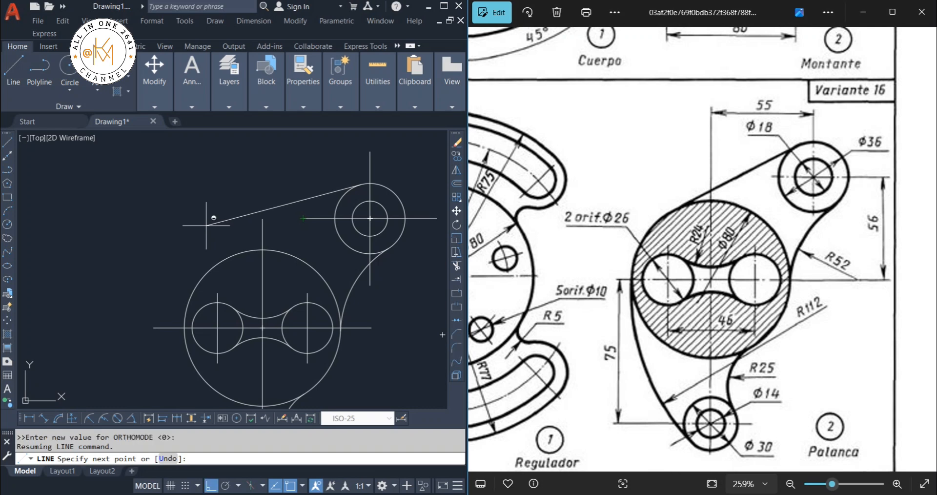
{"action": "right_click", "coordinate": [207, 225], "text": "shift"}
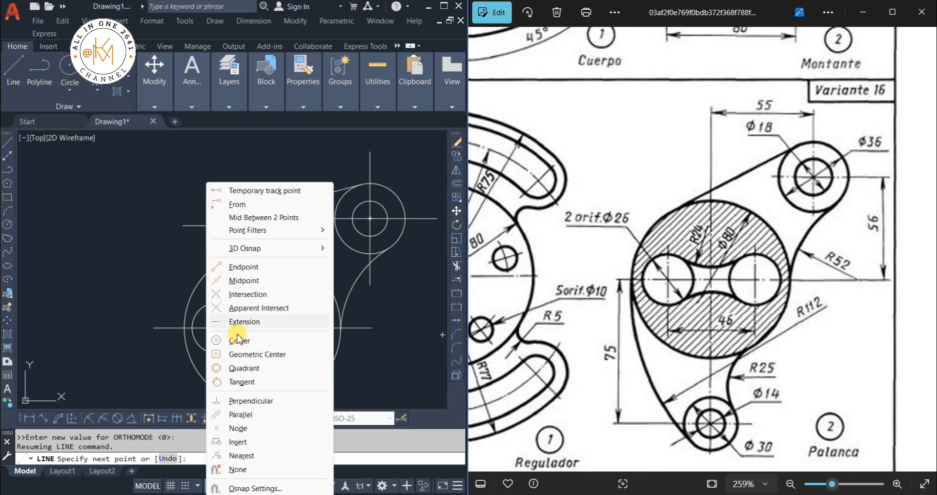
{"action": "left_click", "coordinate": [241, 382]}
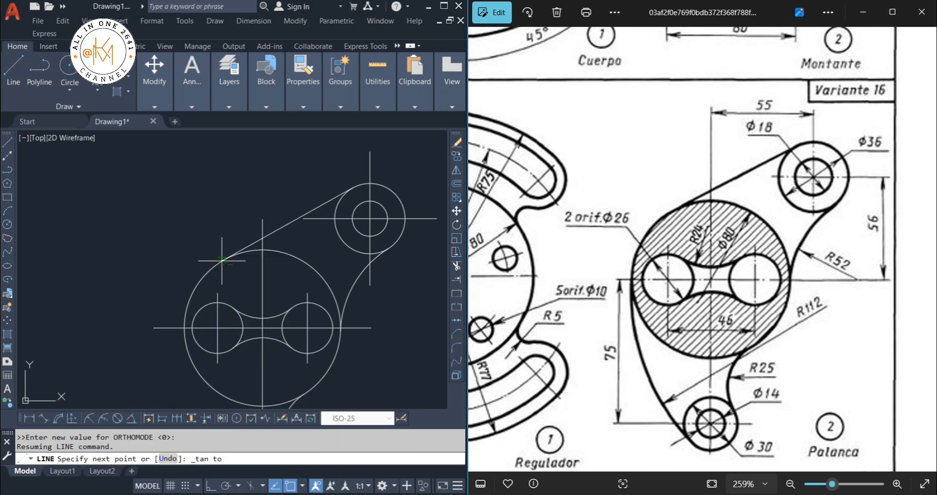
{"action": "left_click", "coordinate": [222, 256]}
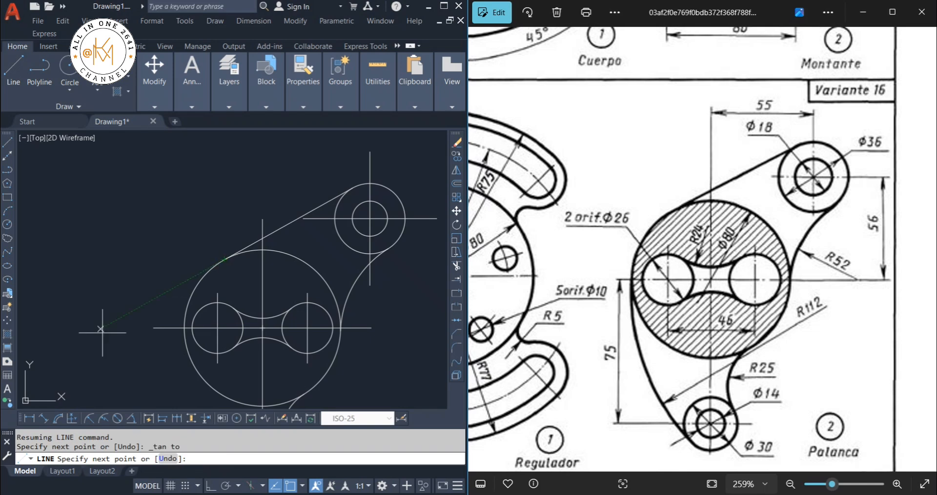
{"action": "key", "text": "Return"}
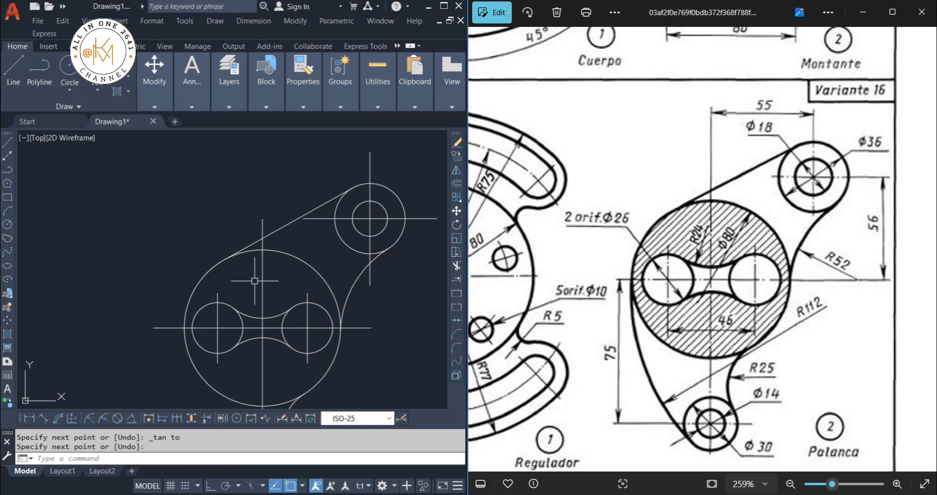
- Draw a radius 112 circle tangent to the left side of the diameter 80 circle and the lower left of the diameter 30 circle
{"action": "scroll", "coordinate": [279, 285], "scroll_direction": "down", "scroll_amount": 1}
{"action": "middle_click_drag", "start_coordinate": [272, 305], "coordinate": [297, 194]}
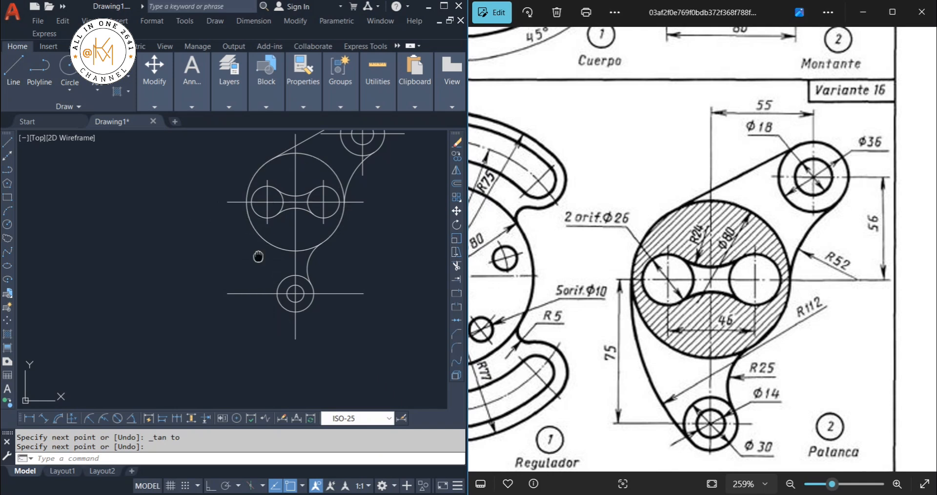
{"action": "middle_click_drag", "start_coordinate": [256, 257], "coordinate": [209, 300]}
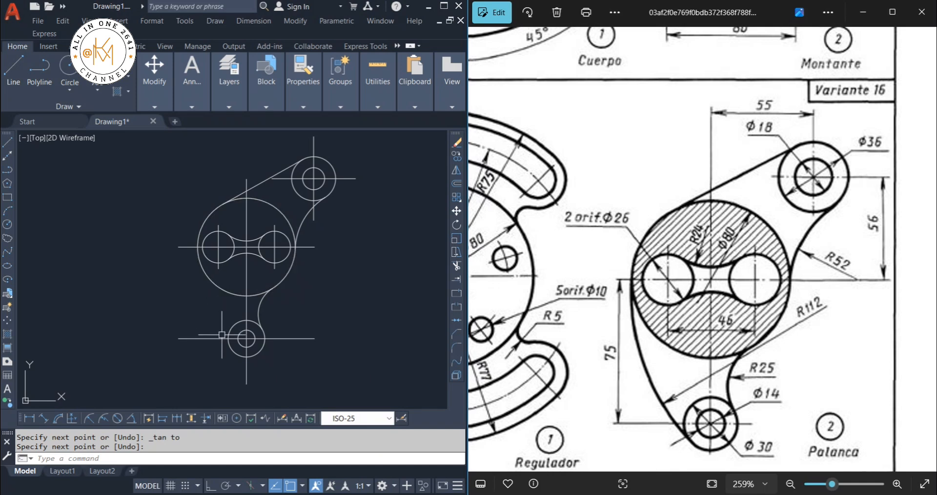
{"action": "left_click", "coordinate": [9, 224]}
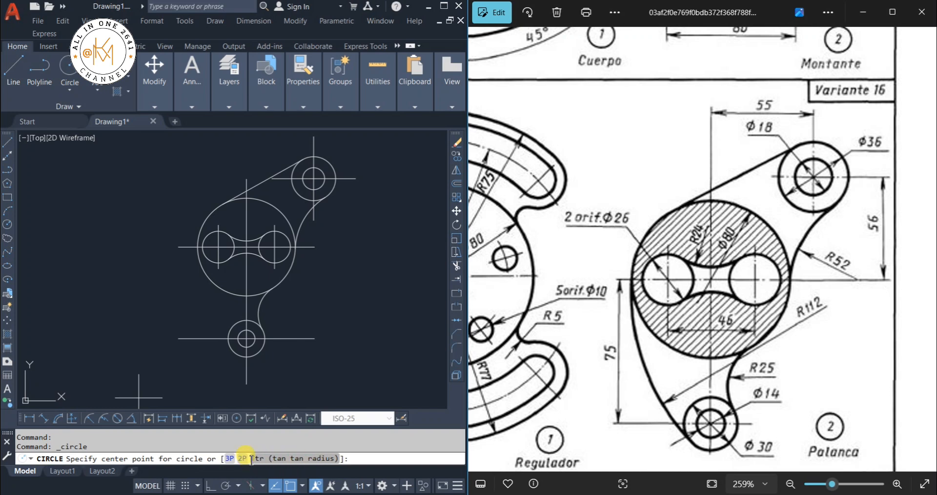
{"action": "left_click", "coordinate": [268, 458]}
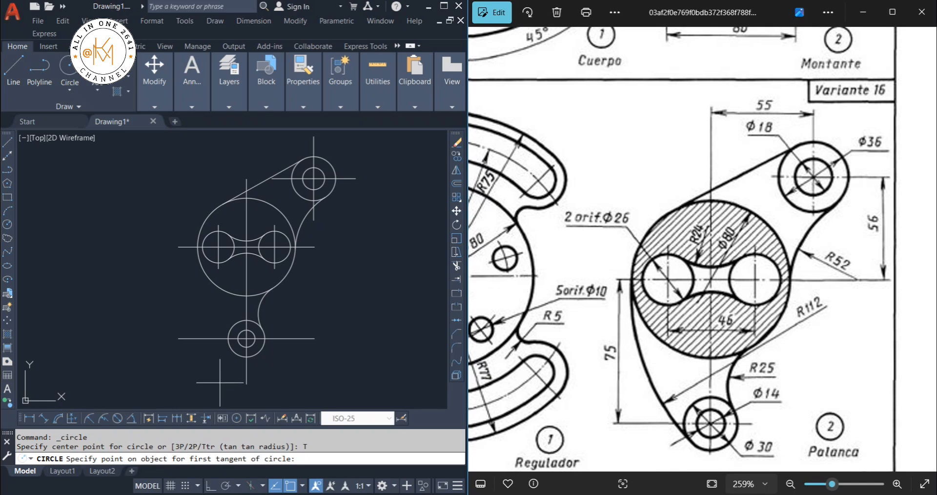
{"action": "left_click", "coordinate": [196, 258]}
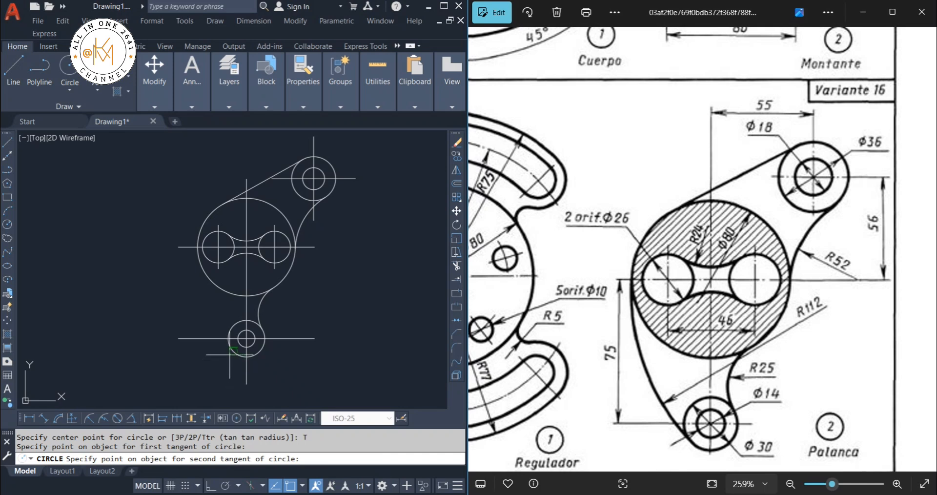
{"action": "left_click", "coordinate": [229, 354]}
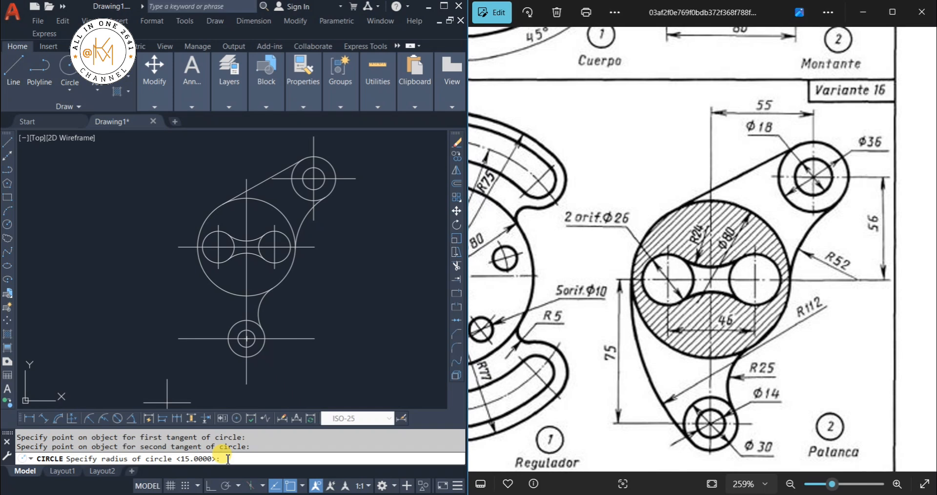
{"action": "key", "text": "Return"}
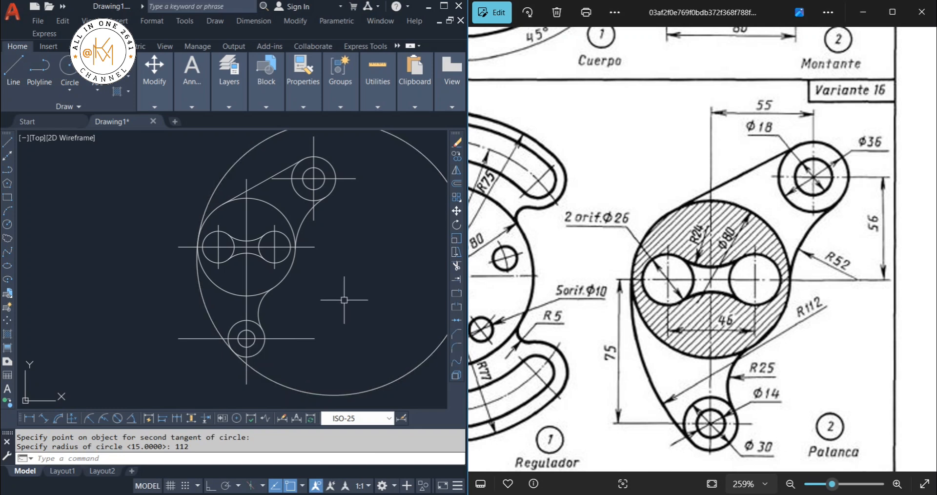
- Trim the radius 112 circle to the left-hand arc joining the diameter 80 and diameter 30 circles
{"action": "scroll", "coordinate": [307, 292], "scroll_direction": "down", "scroll_amount": 3}
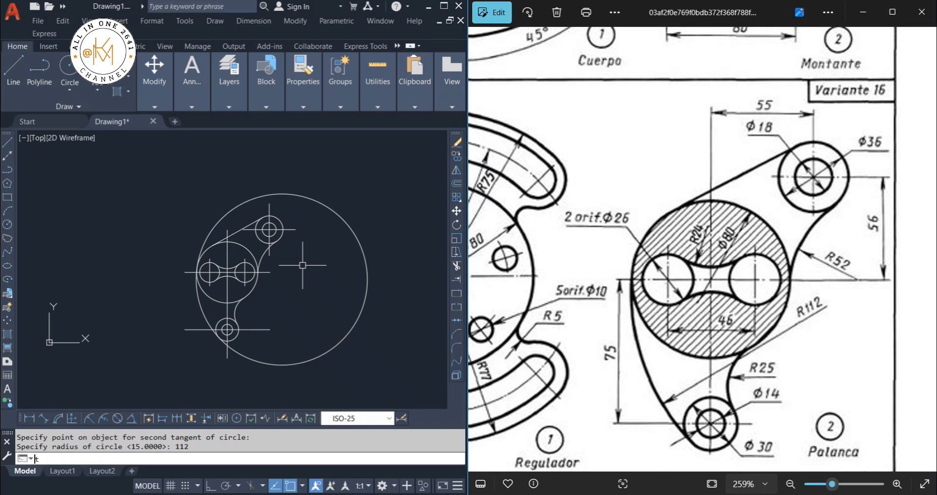
{"action": "type", "text": "r"}
{"action": "key", "text": "Return"}
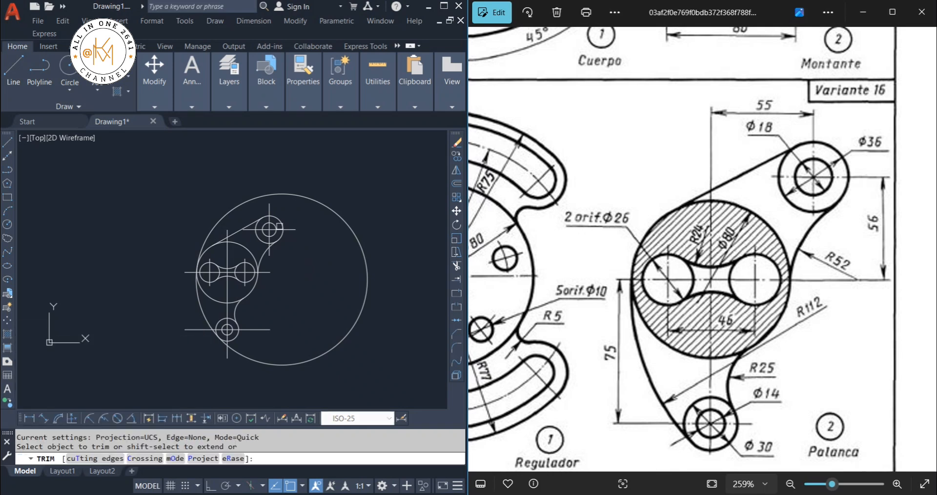
{"action": "left_click", "coordinate": [227, 205]}
{"action": "key", "text": "Return"}
{"action": "scroll", "coordinate": [213, 344], "scroll_direction": "up", "scroll_amount": 5}
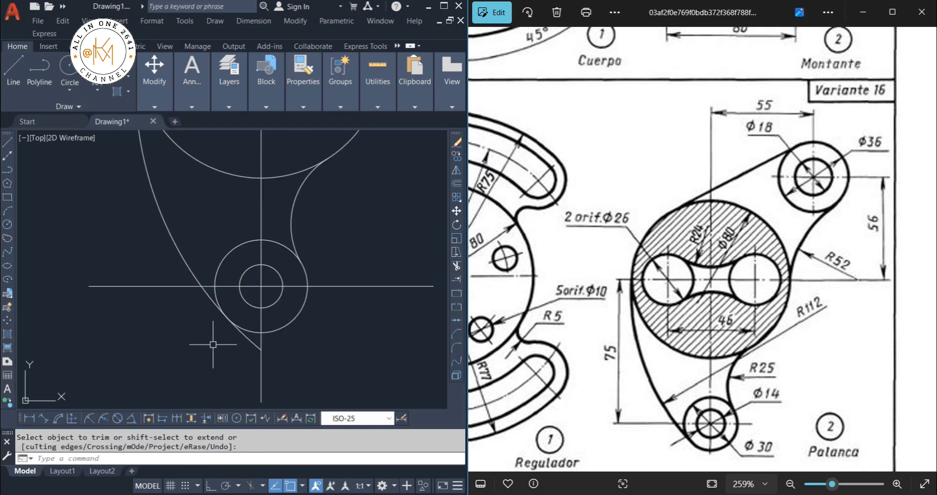
{"action": "scroll", "coordinate": [213, 344], "scroll_direction": "up", "scroll_amount": 3}
{"action": "key", "text": "Return"}
{"action": "left_click", "coordinate": [287, 317]}
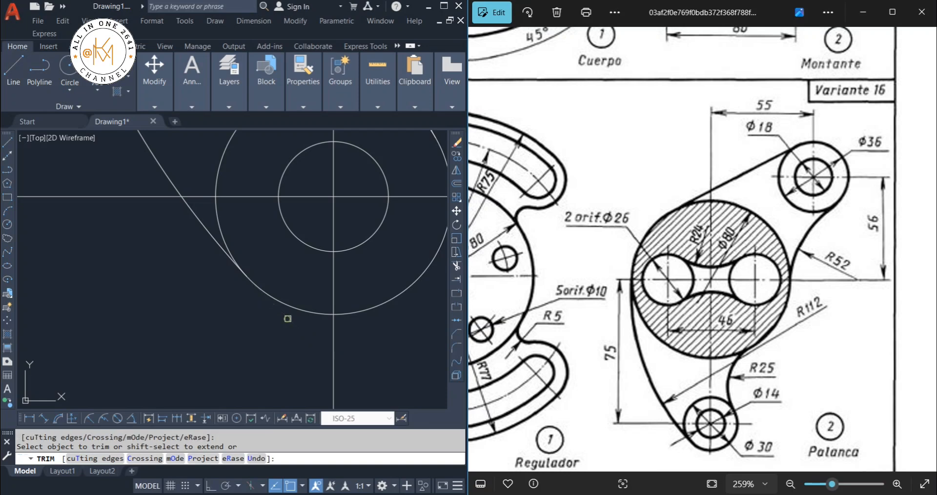
{"action": "scroll", "coordinate": [288, 319], "scroll_direction": "down", "scroll_amount": 5}
{"action": "middle_click_drag", "start_coordinate": [315, 150], "coordinate": [309, 193]}
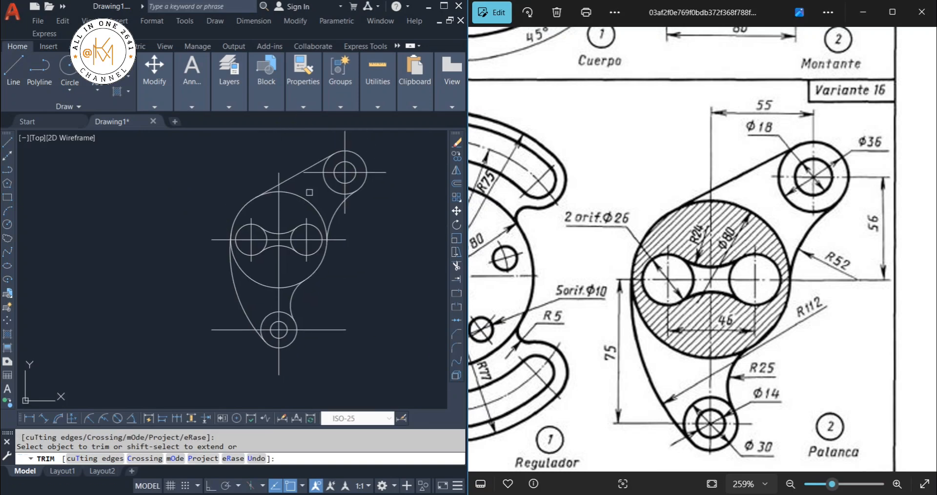
{"action": "scroll", "coordinate": [255, 212], "scroll_direction": "up", "scroll_amount": 6}
{"action": "scroll", "coordinate": [254, 212], "scroll_direction": "down", "scroll_amount": 6}
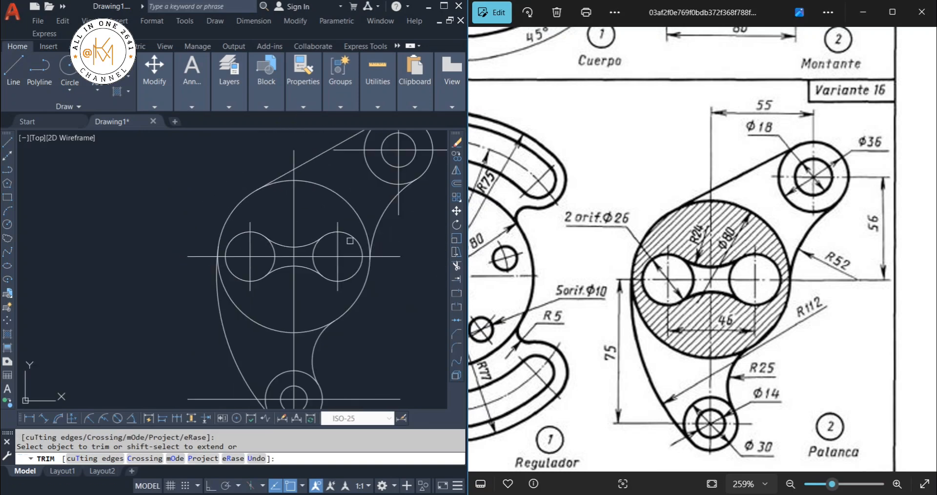
{"action": "scroll", "coordinate": [291, 227], "scroll_direction": "down", "scroll_amount": 2}
{"action": "middle_click_drag", "start_coordinate": [282, 253], "coordinate": [279, 289]}
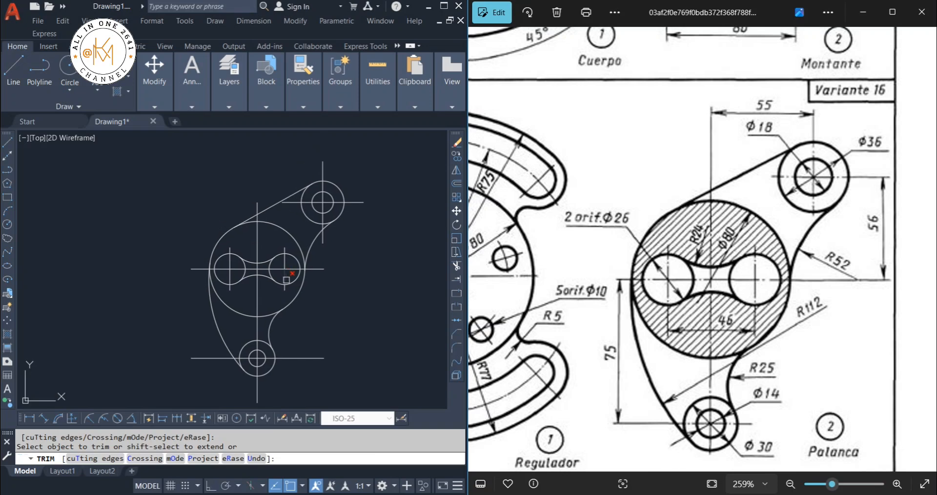